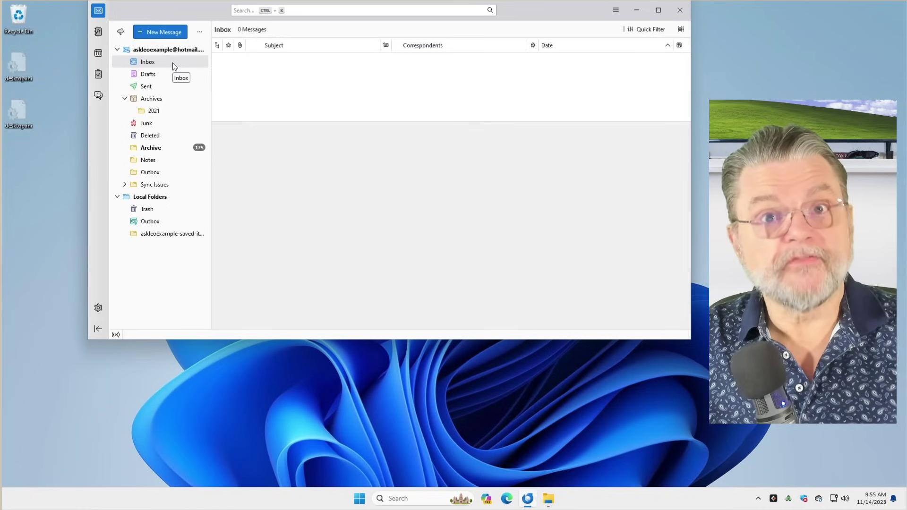
Open the account's settings and view its Server Settings: outlook.office365.com IMAP, port 993, SSL/TLS
click(170, 49)
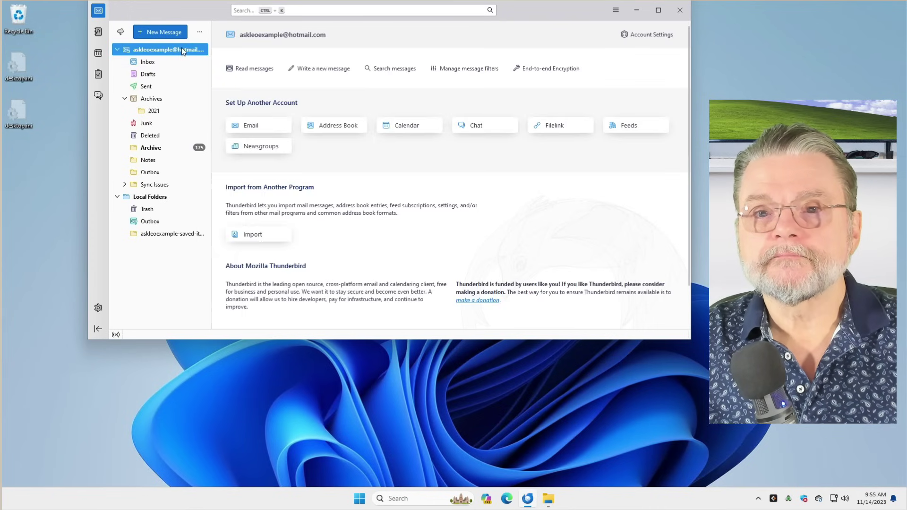
right_click(182, 47)
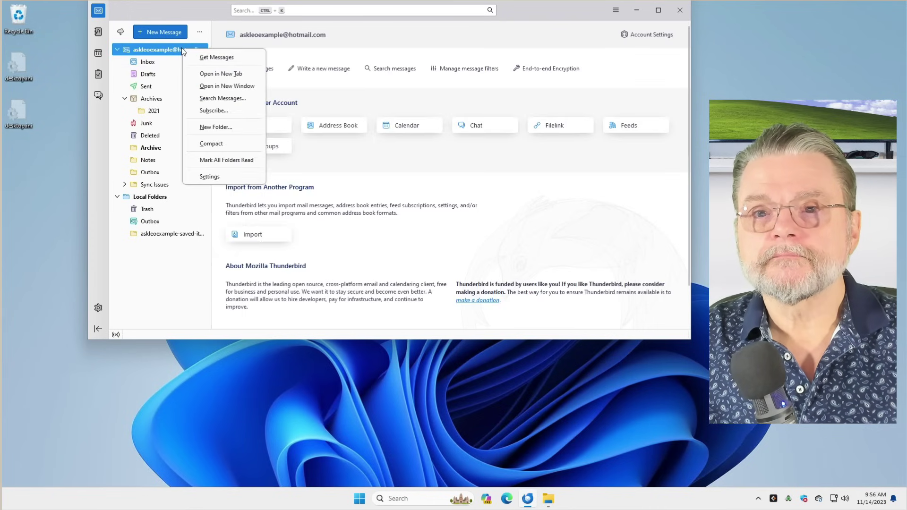
click(220, 176)
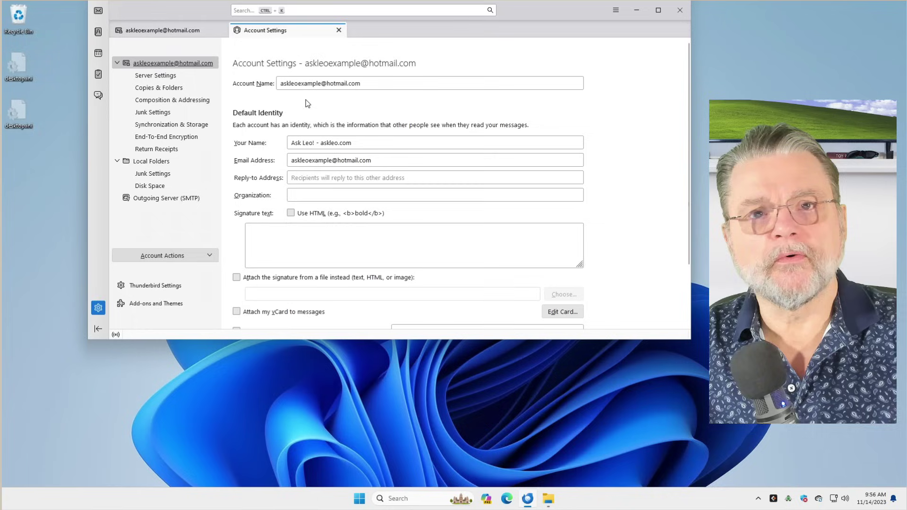
click(183, 75)
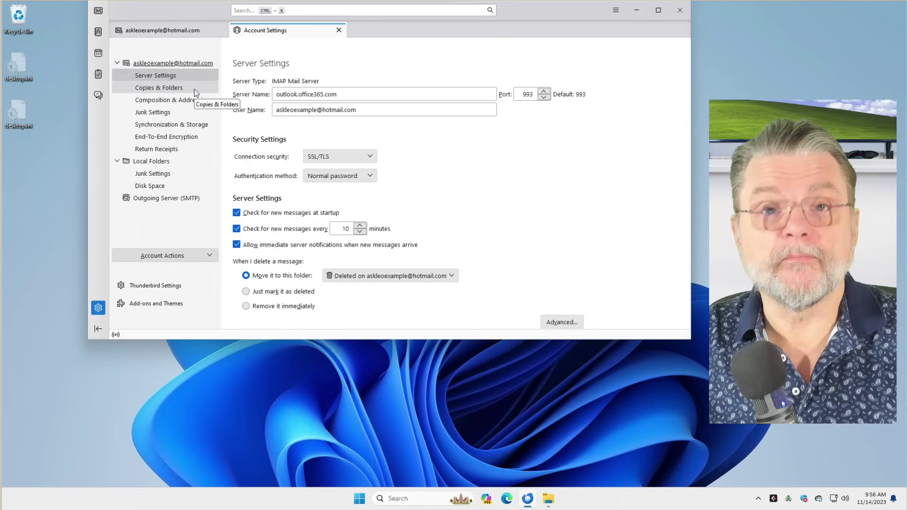
Step through Copies & Folders, Composition, Junk, Synchronization, Encryption, Return Receipts and Local Folders pages
click(194, 89)
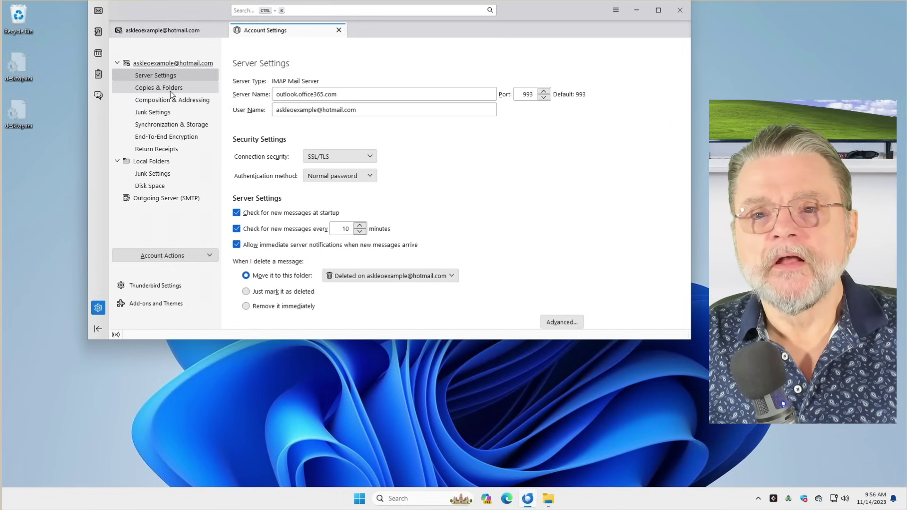
click(174, 101)
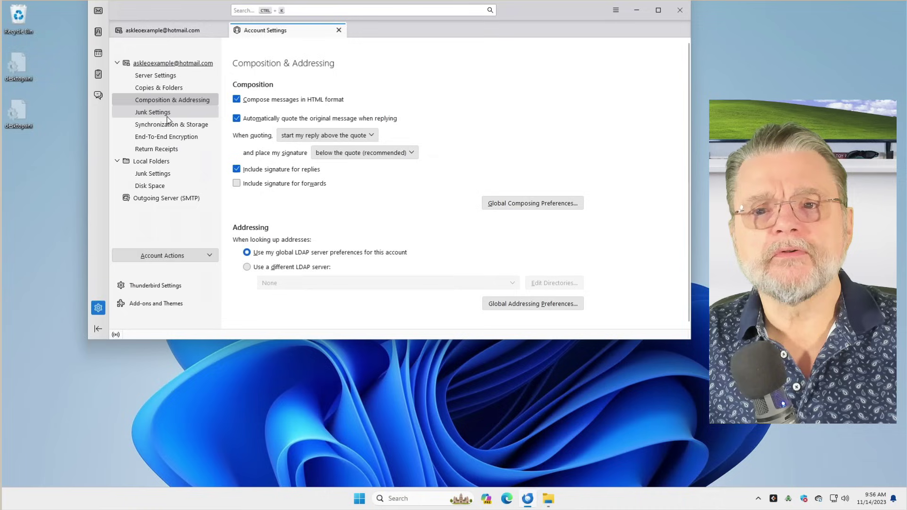
click(167, 117)
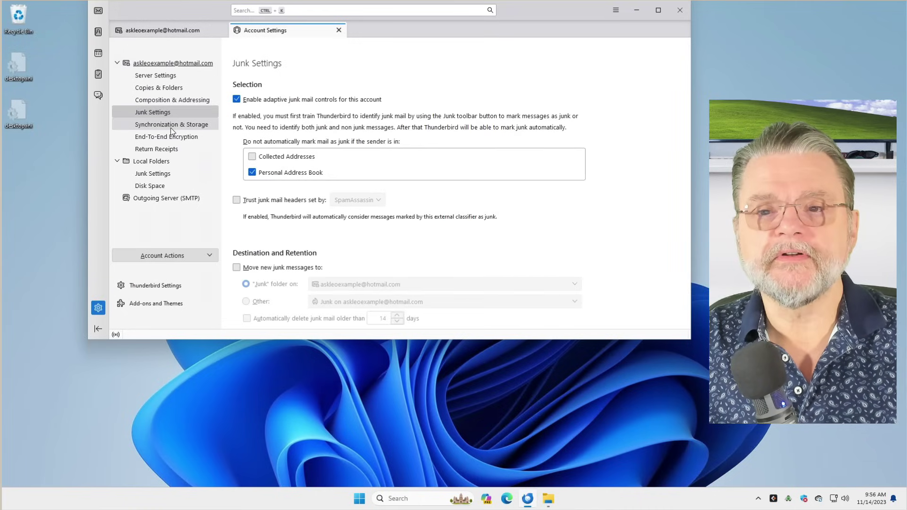
click(171, 127)
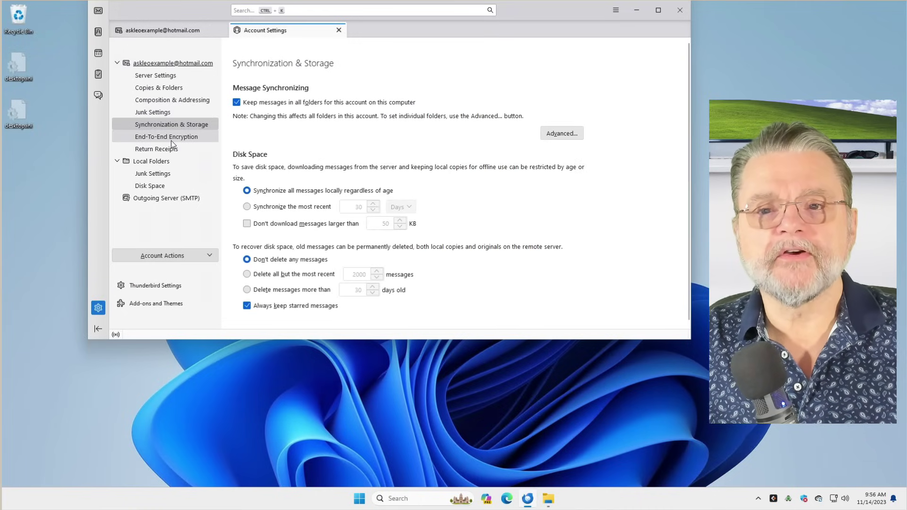
click(171, 140)
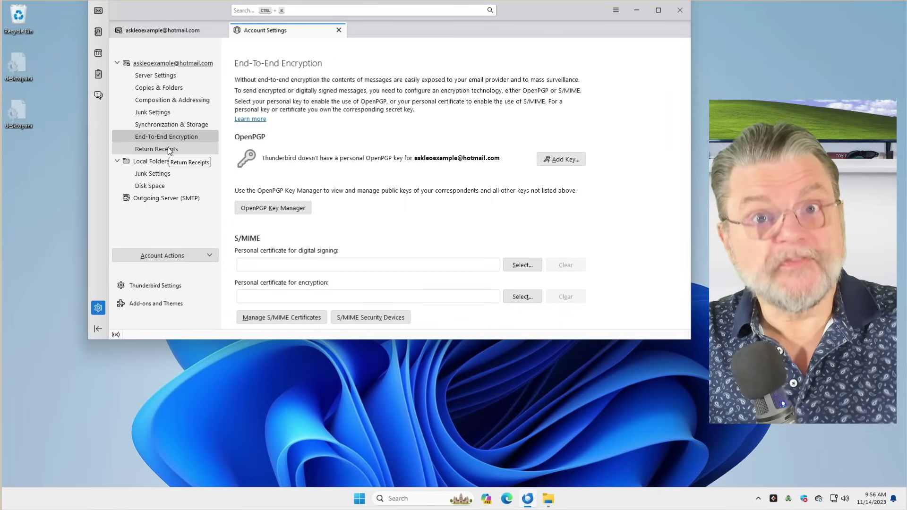
click(169, 149)
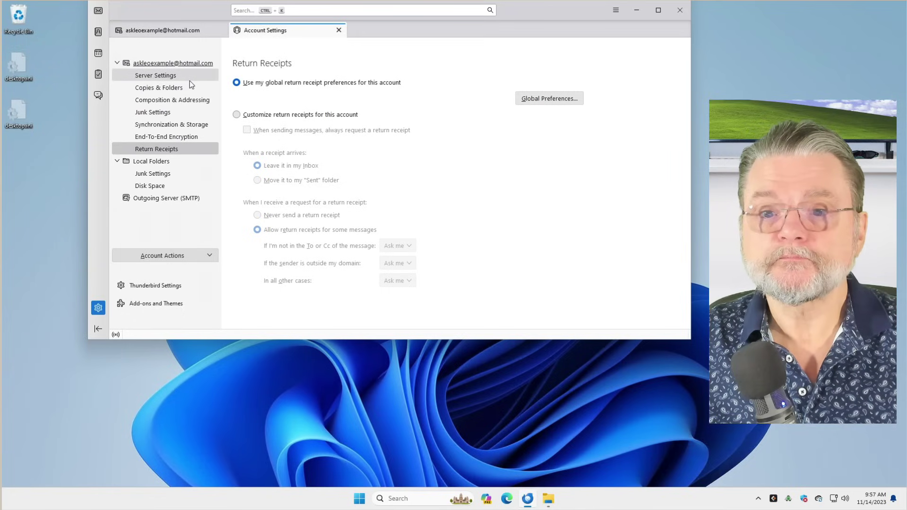
click(166, 162)
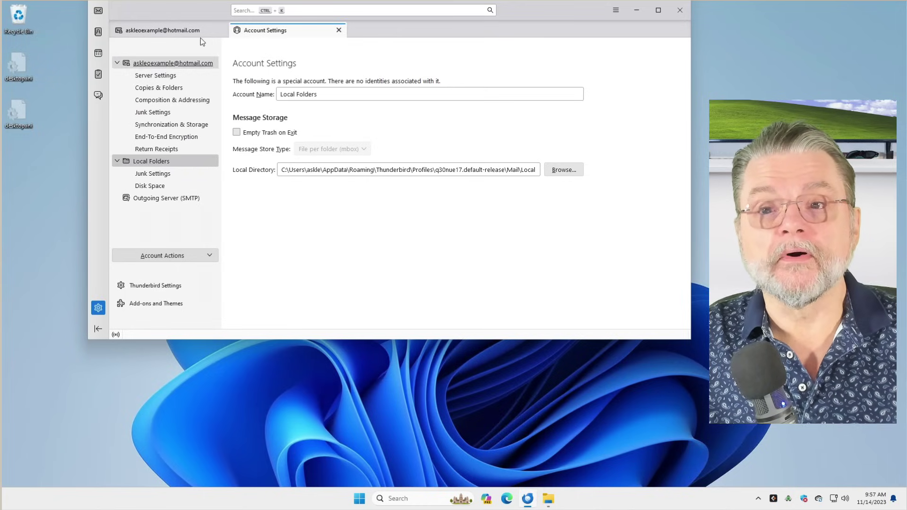
Close Account Settings and open the account's empty Inbox
click(338, 29)
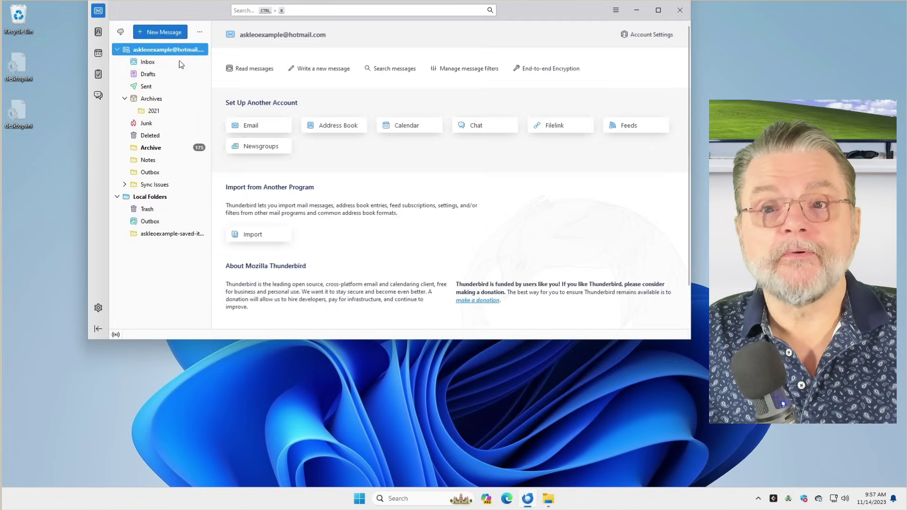
click(152, 61)
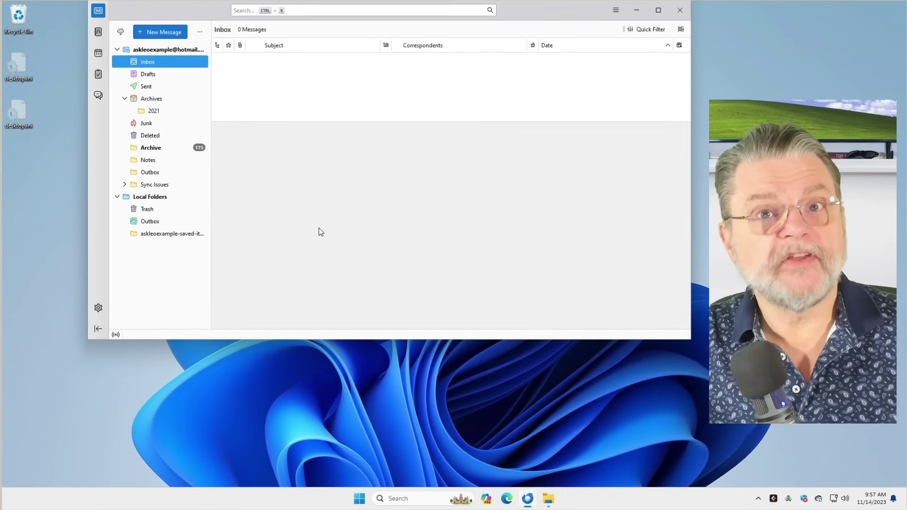
key(alt)
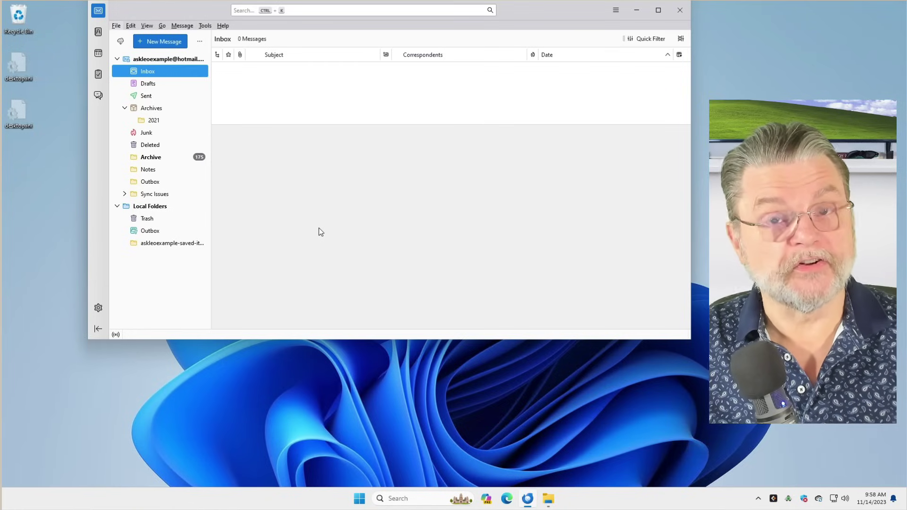
click(226, 24)
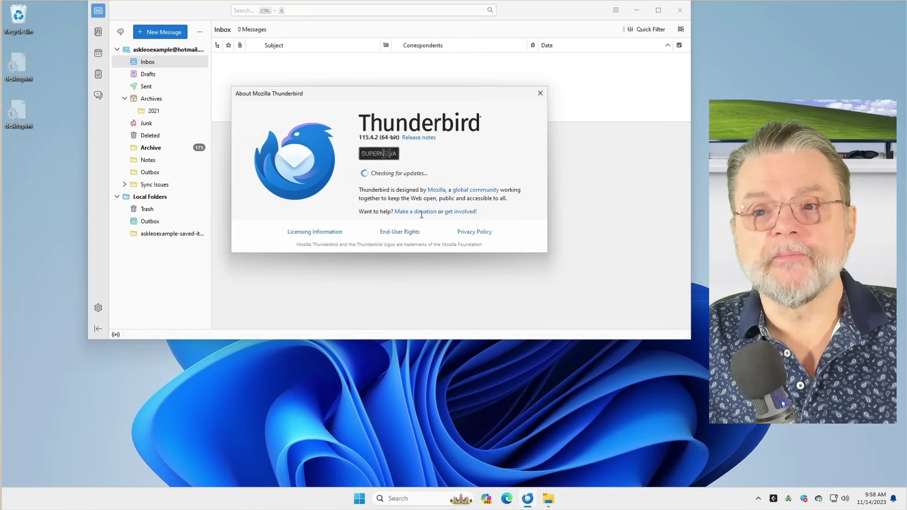
click(272, 152)
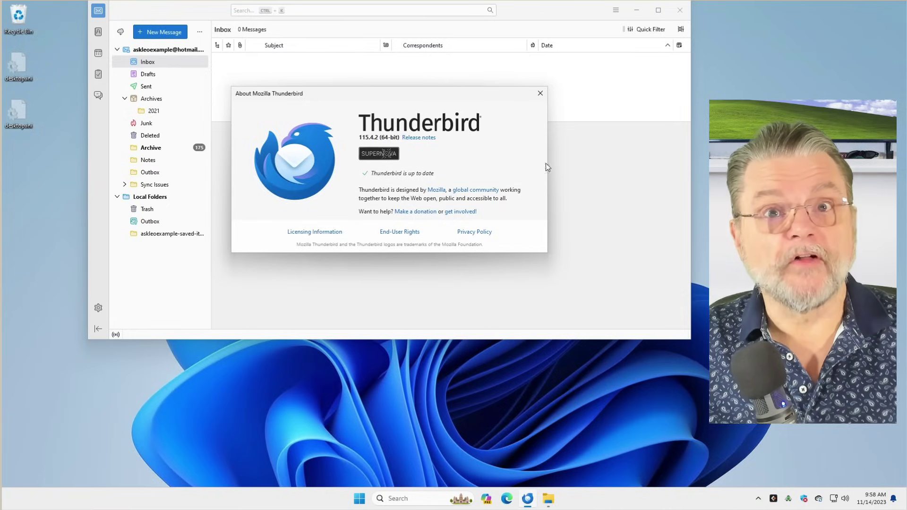
click(539, 95)
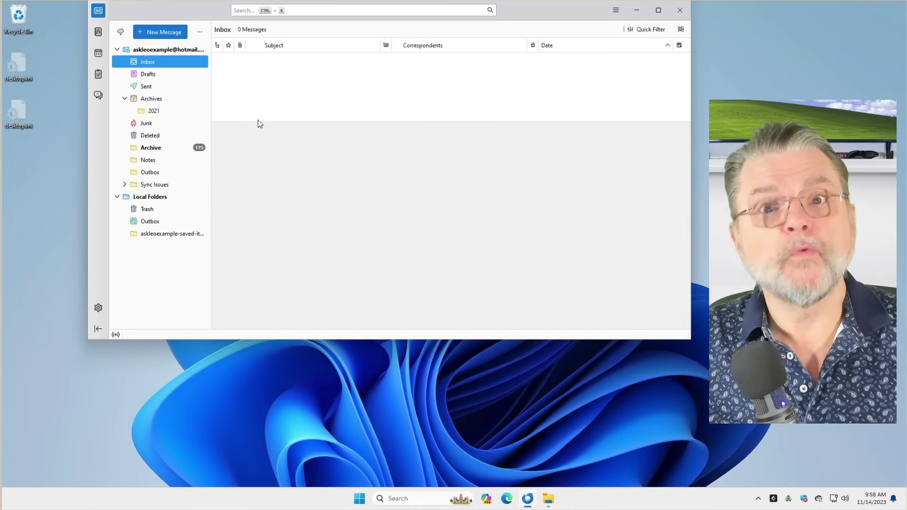
key(alt)
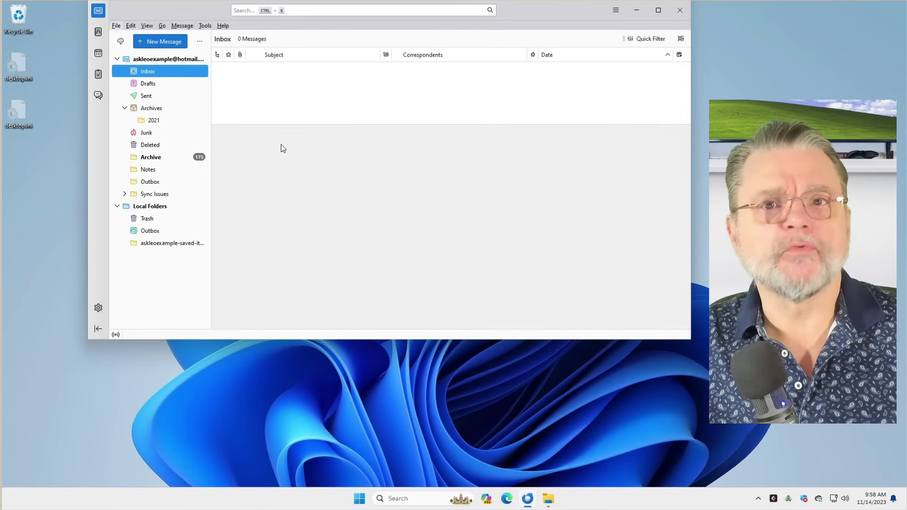
key(alt)
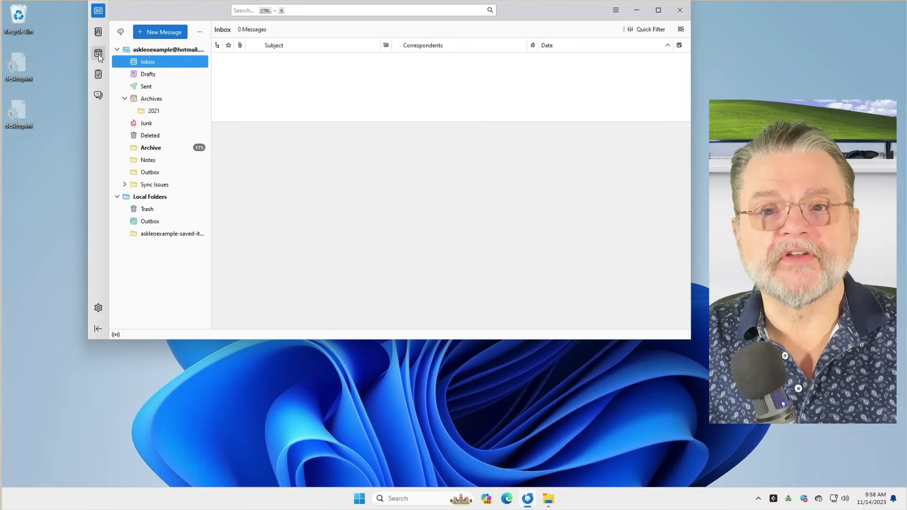
click(97, 95)
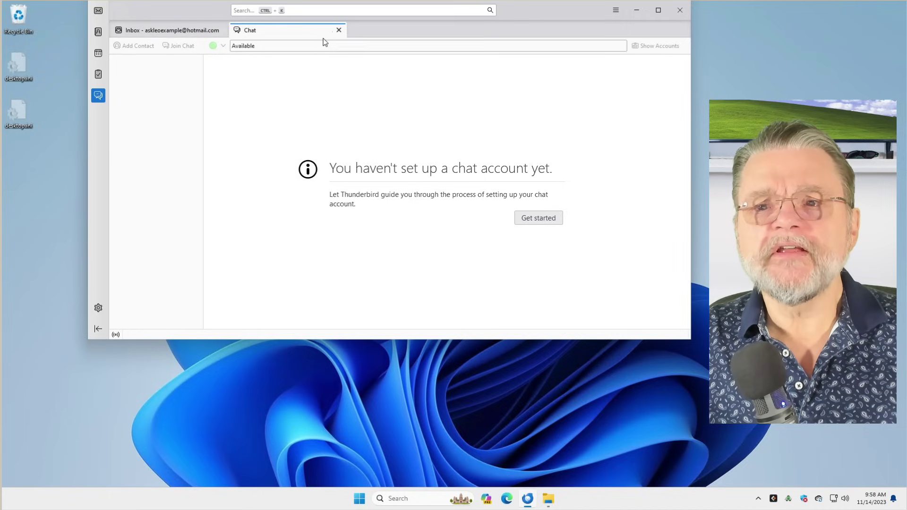
click(338, 30)
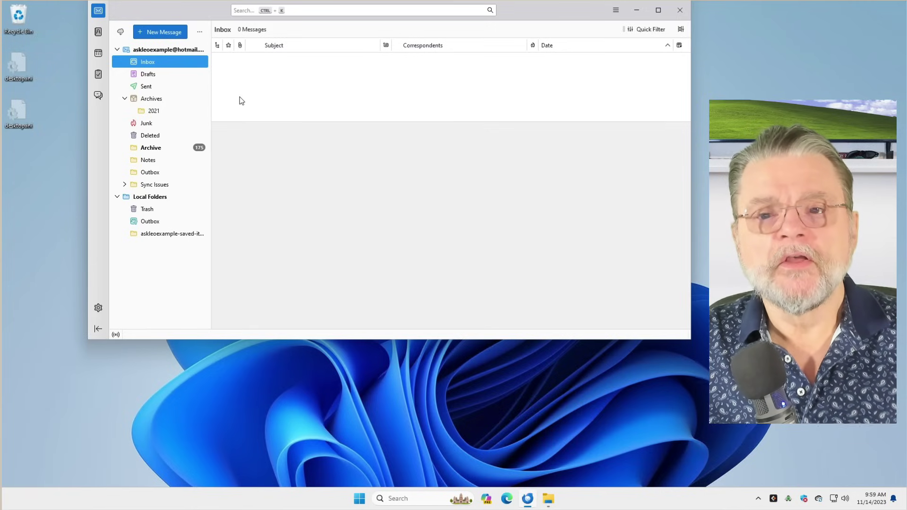
Go through 2021 and Archives to open the Archive folder listing 268 messages
click(155, 111)
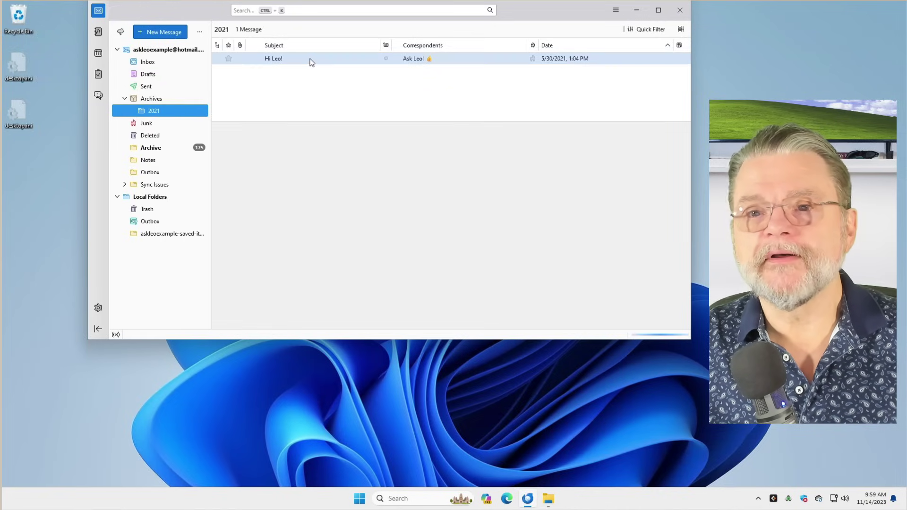
click(148, 99)
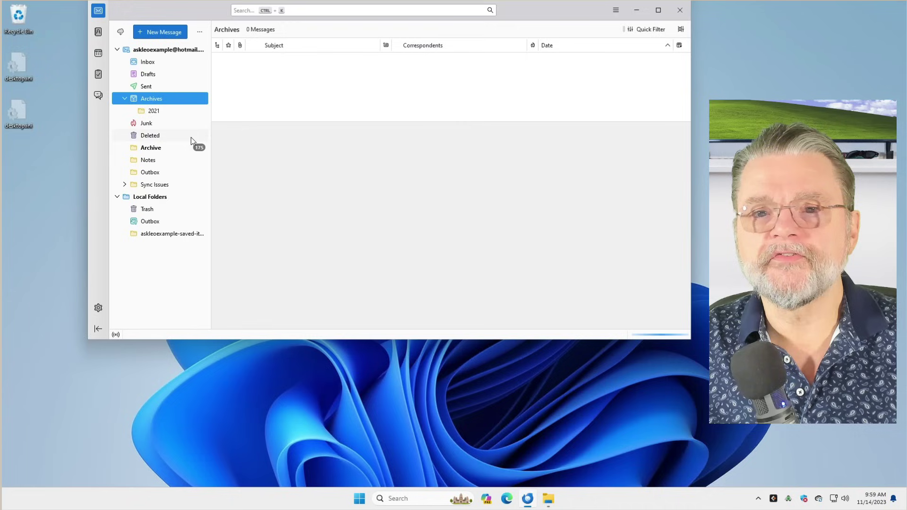
click(147, 149)
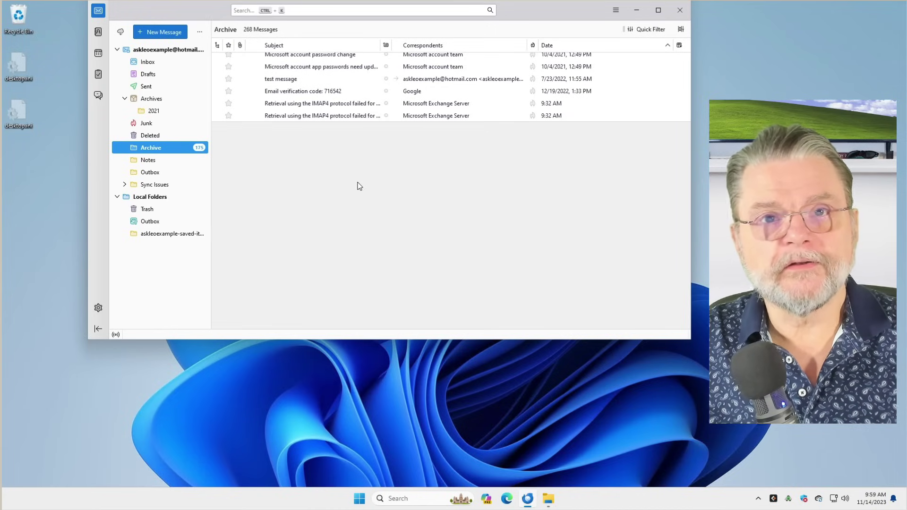
Show Thunderbird's AppData\Roaming folder in File Explorer at the screen top, revealing its full path
click(549, 500)
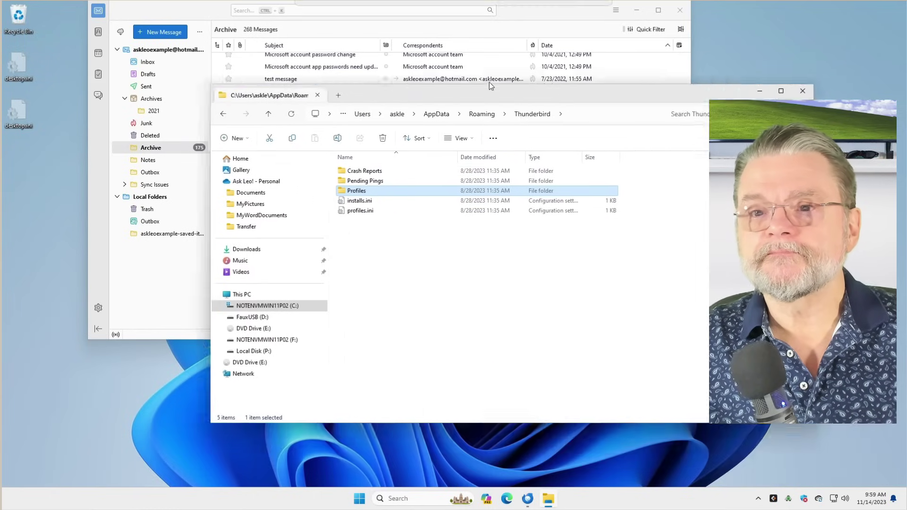
drag(490, 86, 370, 4)
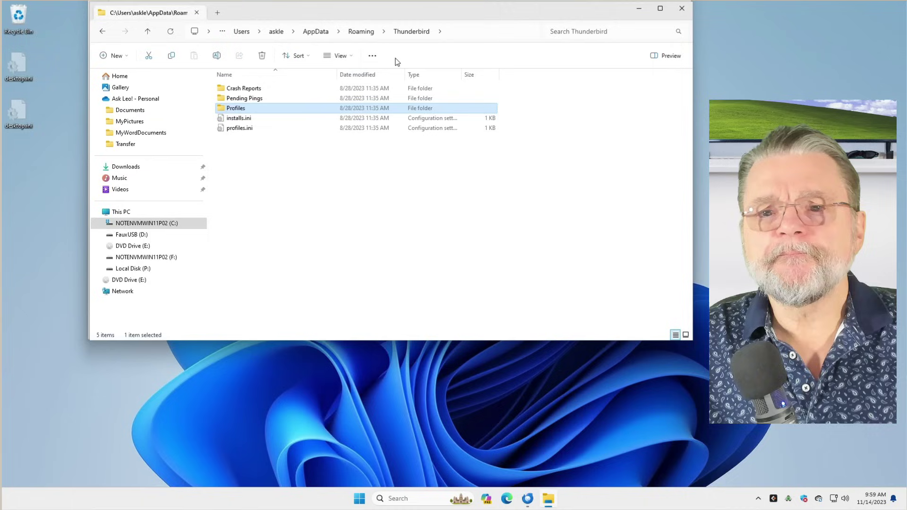
click(480, 34)
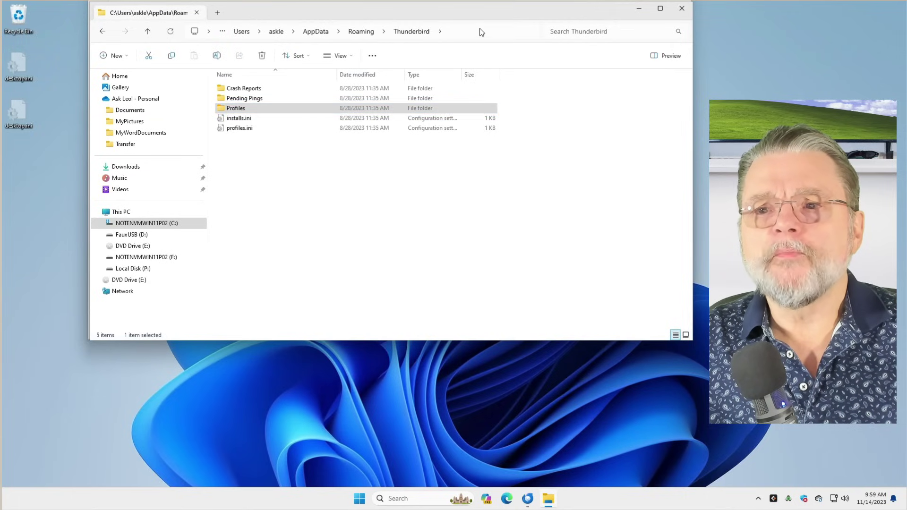
click(373, 30)
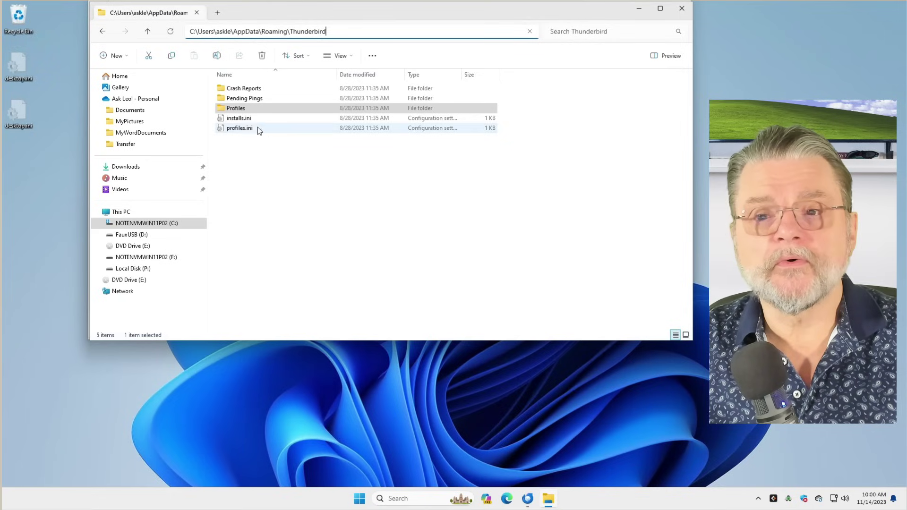
Open profiles.ini in Notepad to read its default and default-release profile entries
right_click(237, 132)
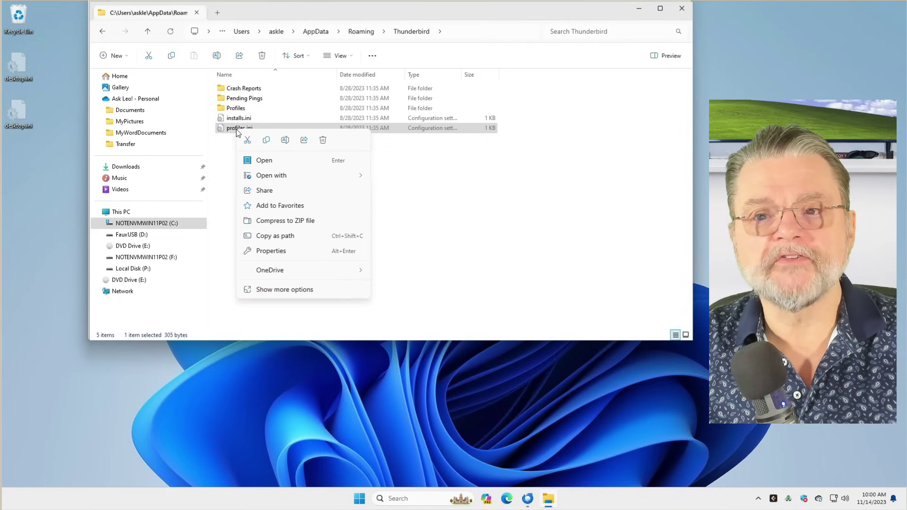
mouse_move(360, 182)
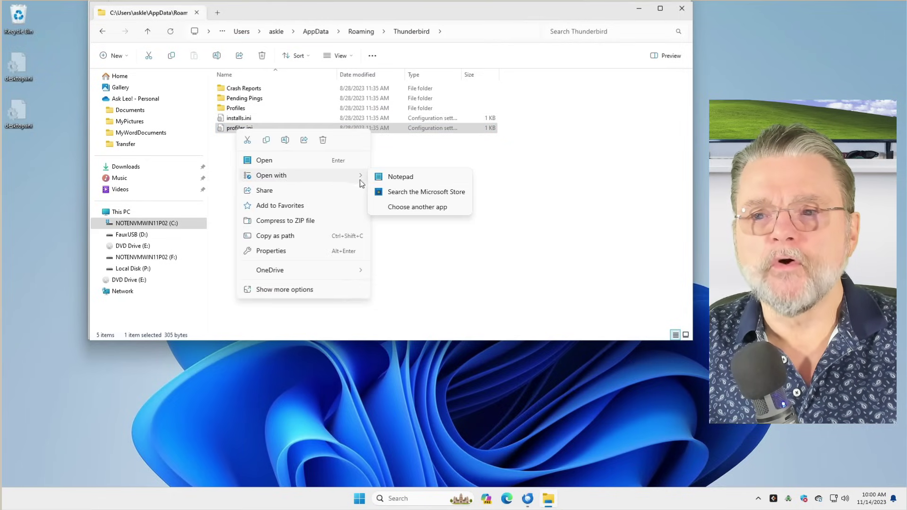
click(397, 177)
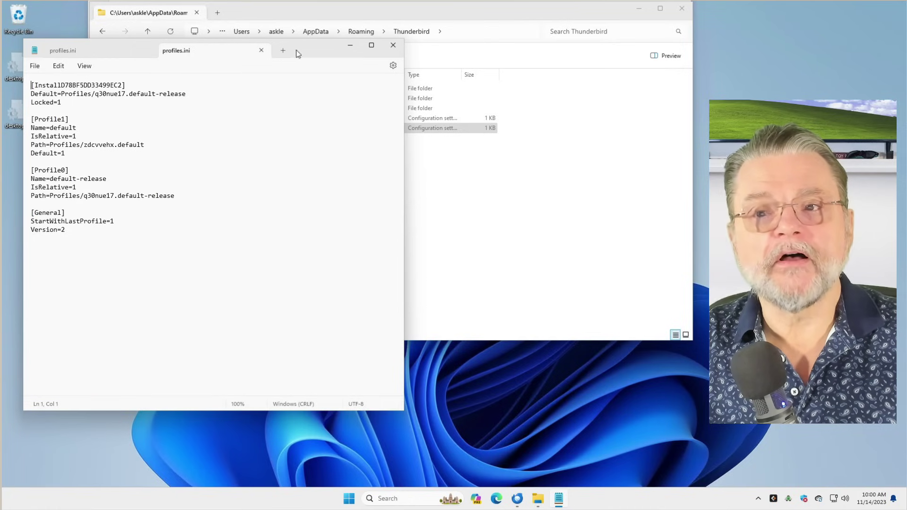
Switch between the profiles.ini text and the Thunderbird folder listing, ending on Explorer
click(363, 20)
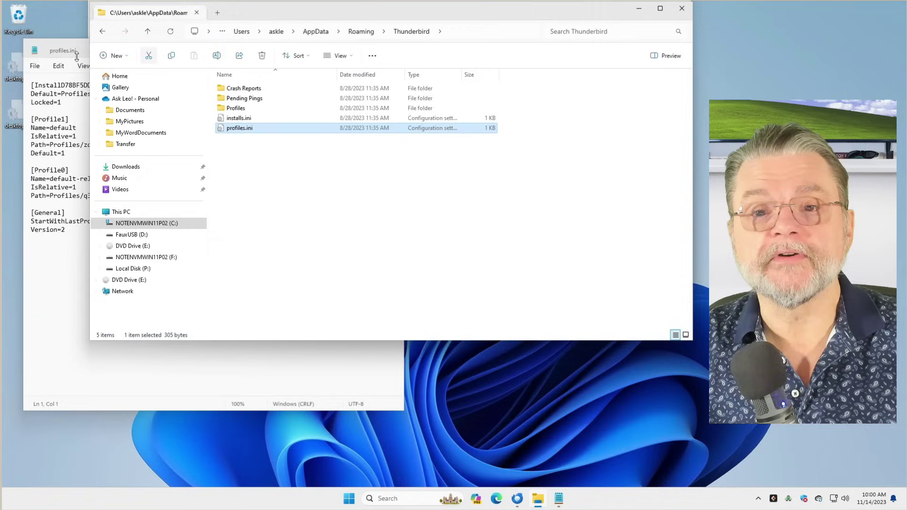
click(49, 315)
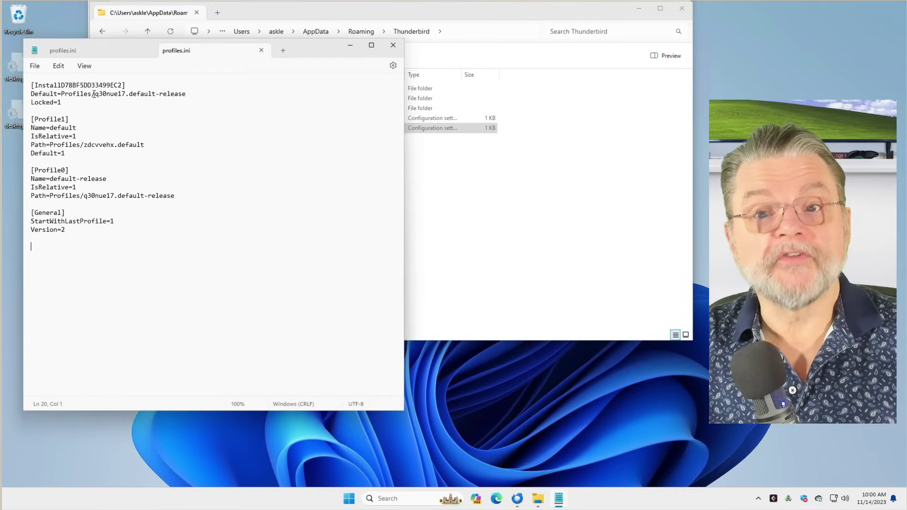
click(521, 242)
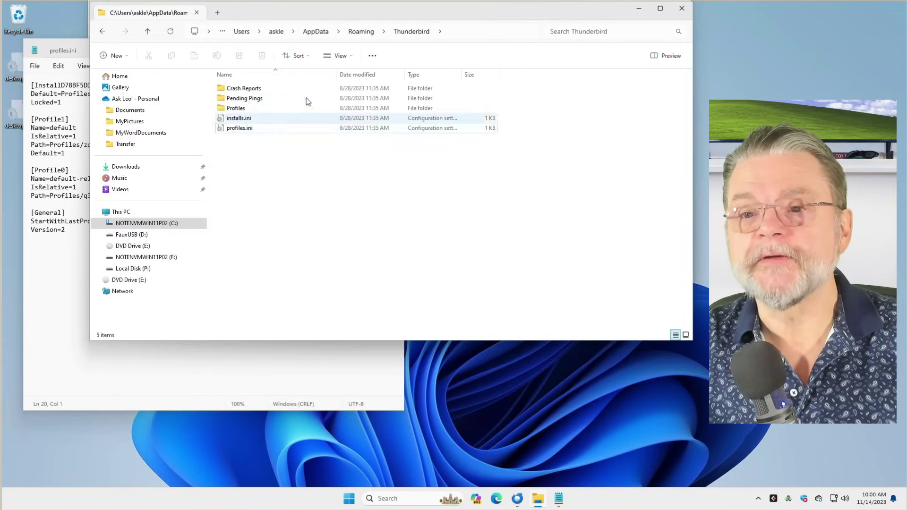
Open Profiles > q30nue17.default-release and look over its ImapMail and Mail folders
double_click(243, 110)
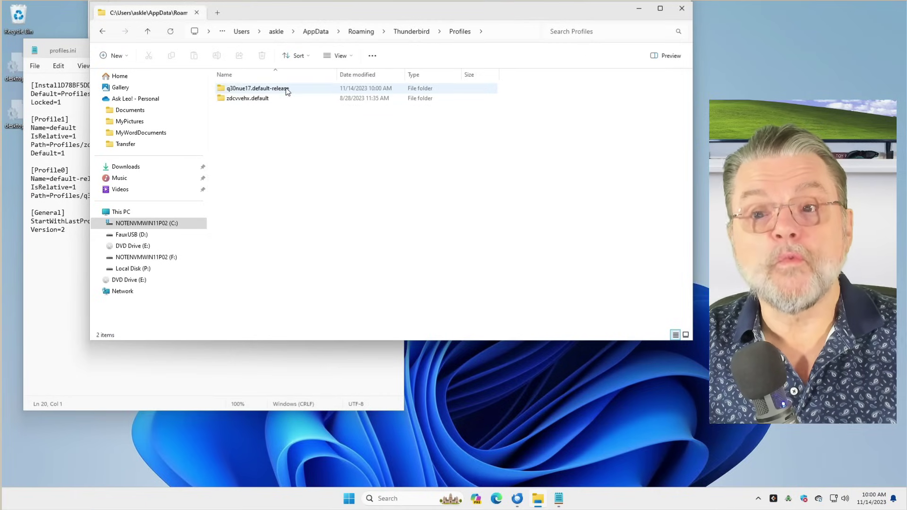
mouse_move(286, 92)
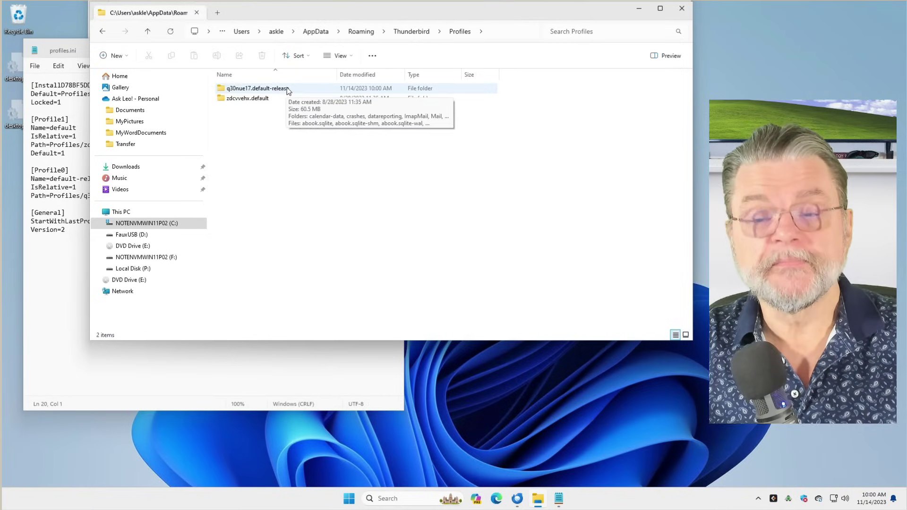
double_click(219, 90)
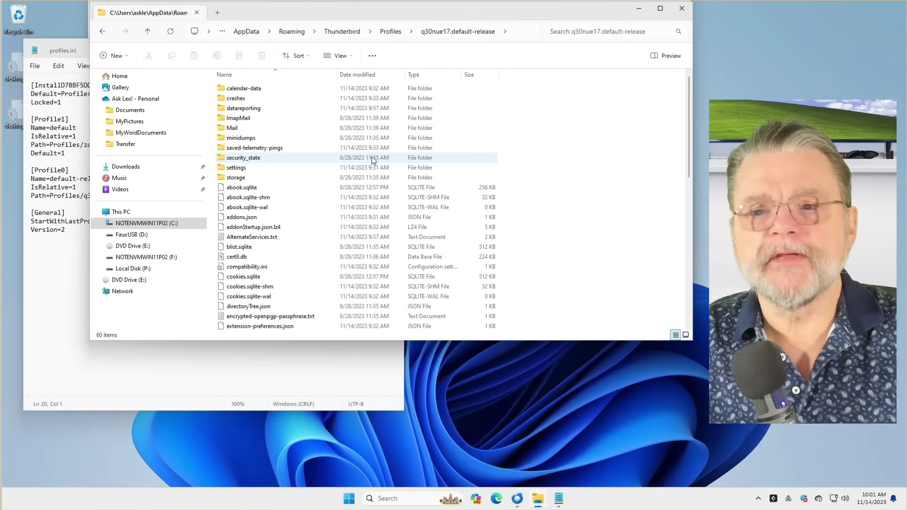
click(261, 119)
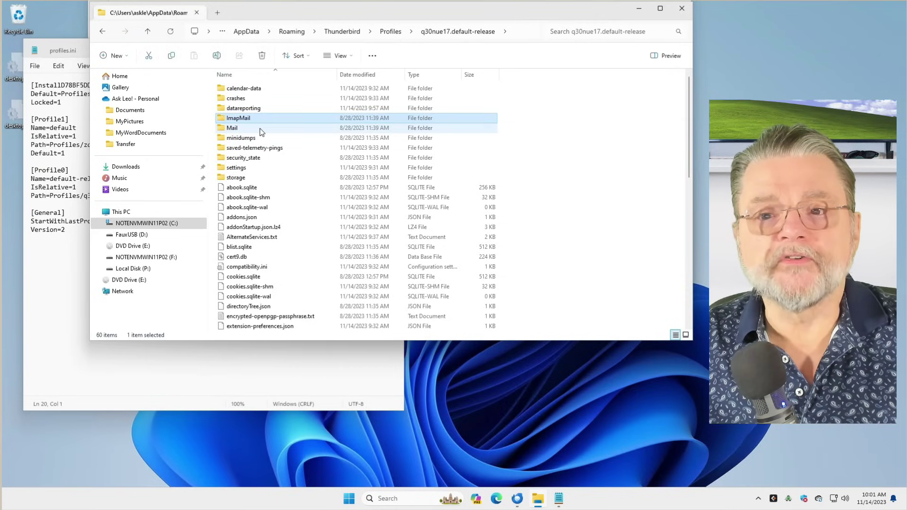
click(261, 130)
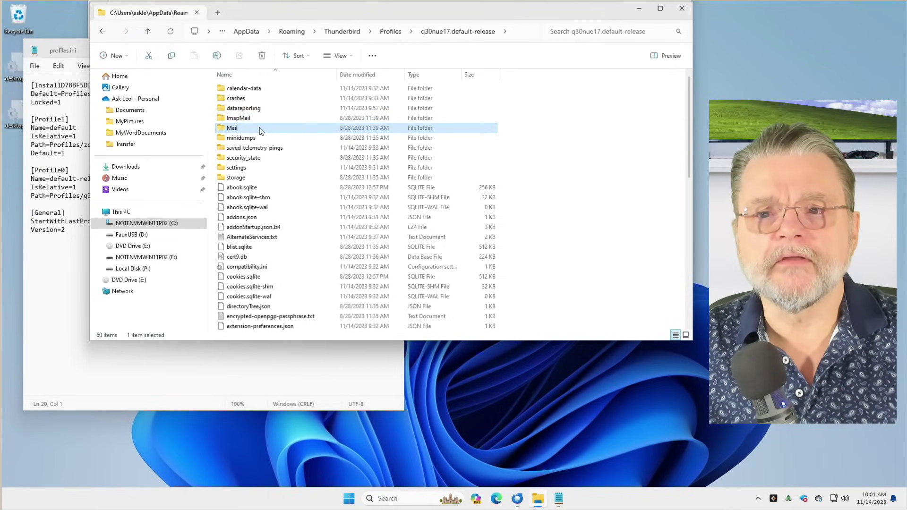
click(262, 119)
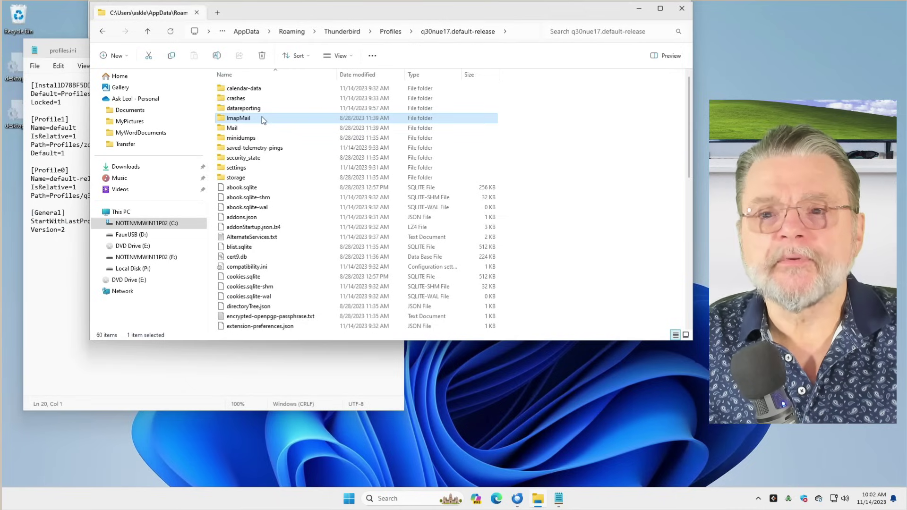
Open ImapMail\outlook.office365.com and check the INBOX (16,498 KB) and Archive (7,180 KB) files
double_click(222, 121)
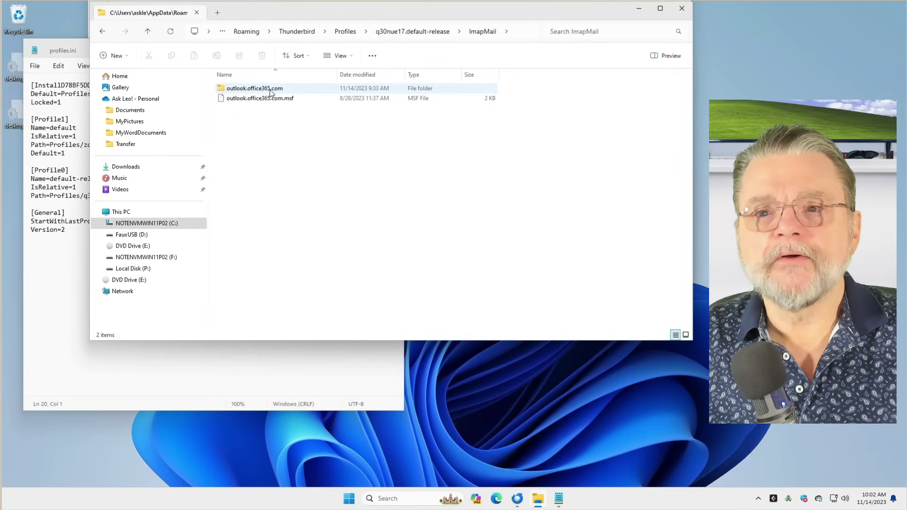
mouse_move(270, 92)
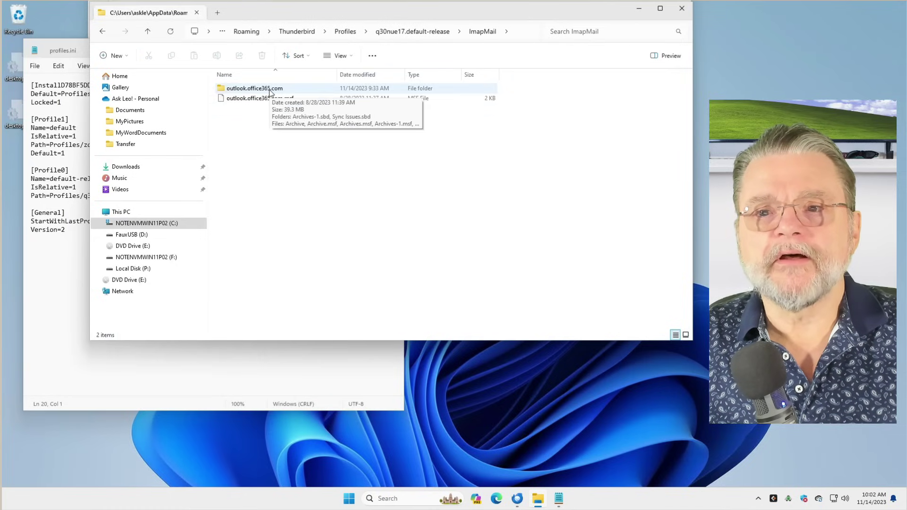
double_click(222, 88)
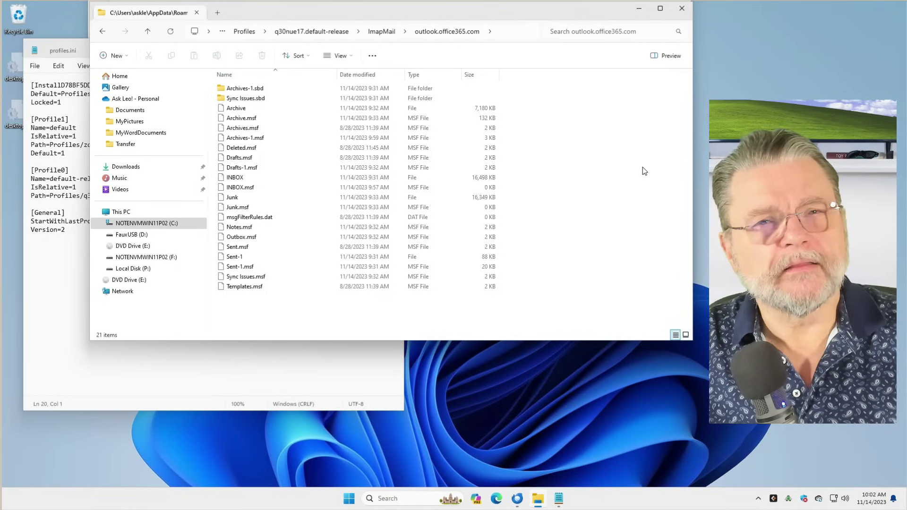
click(266, 179)
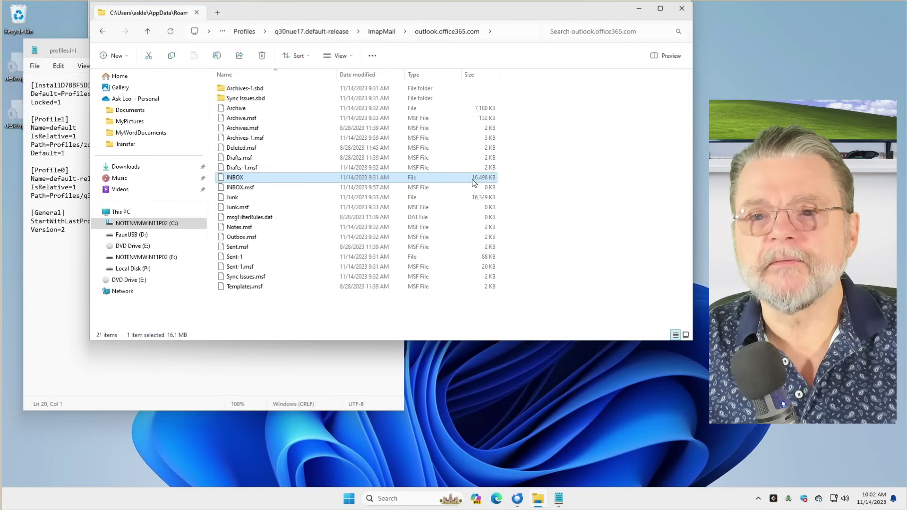
click(265, 109)
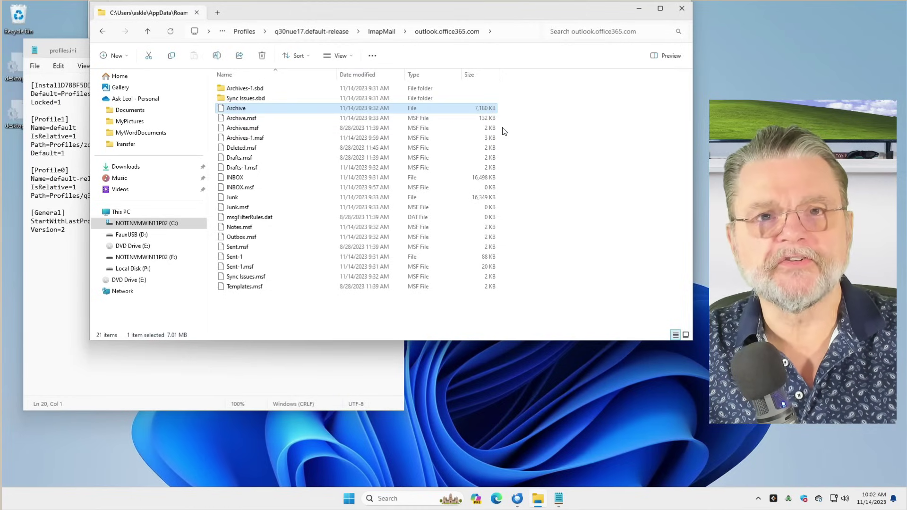
Open the Archive mailbox file in Notepad just once
right_click(228, 110)
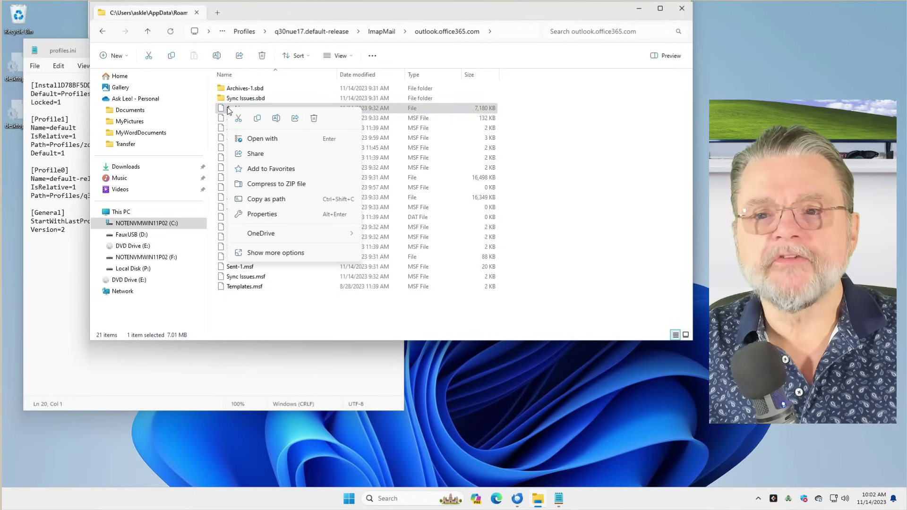
click(262, 140)
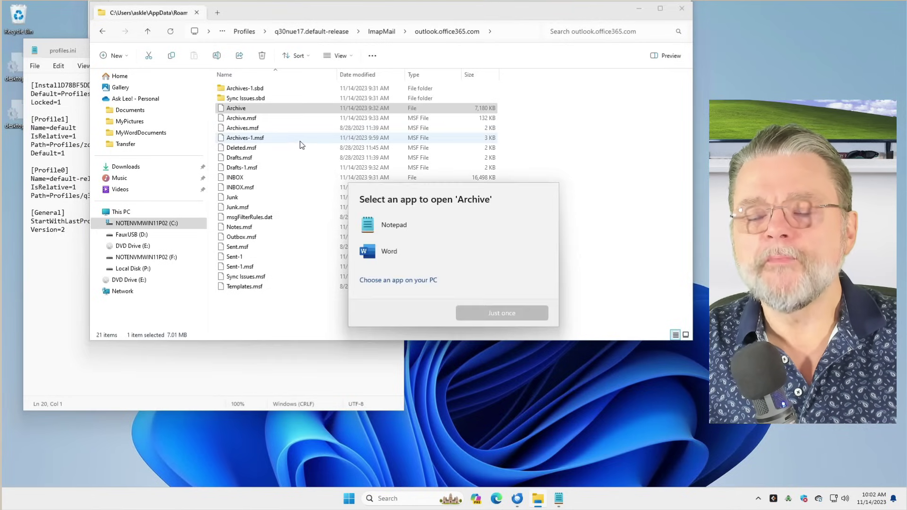
click(397, 226)
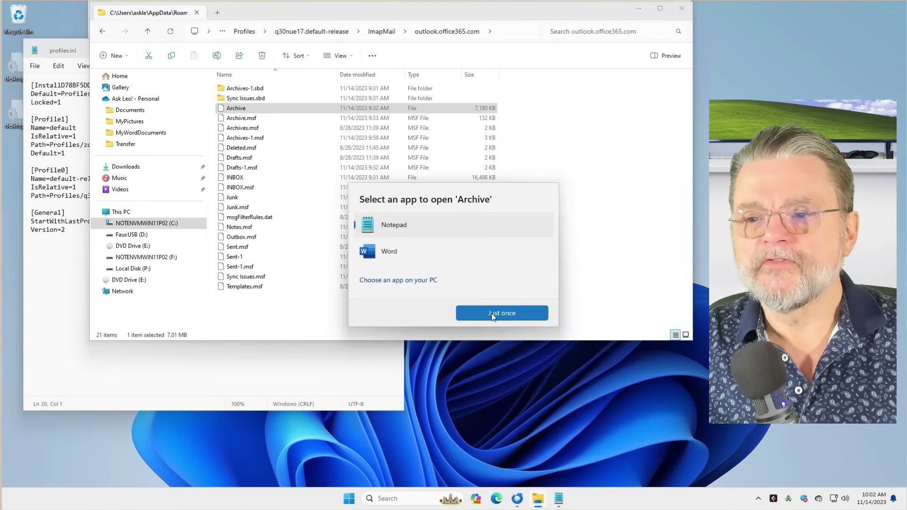
click(491, 313)
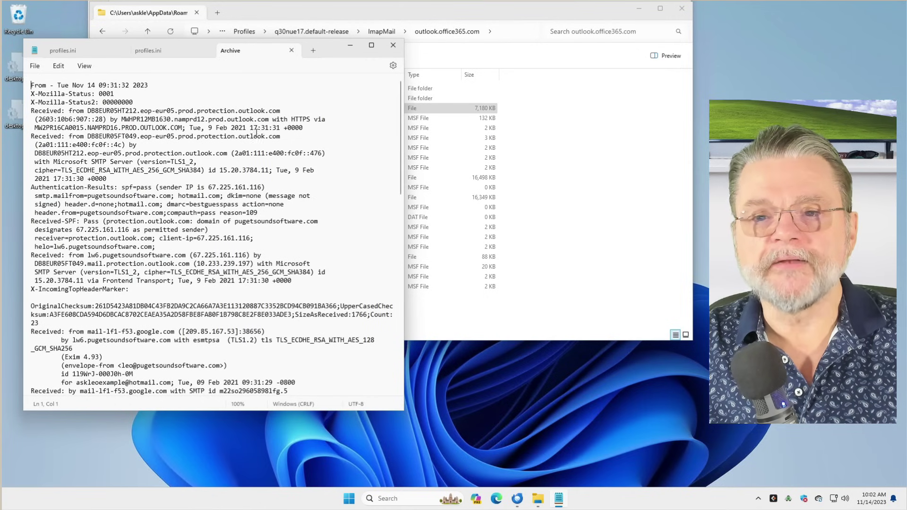
Scroll through Archive's raw message headers, Received lines and DKIM-Signature blocks
scroll(198, 121, down, 8)
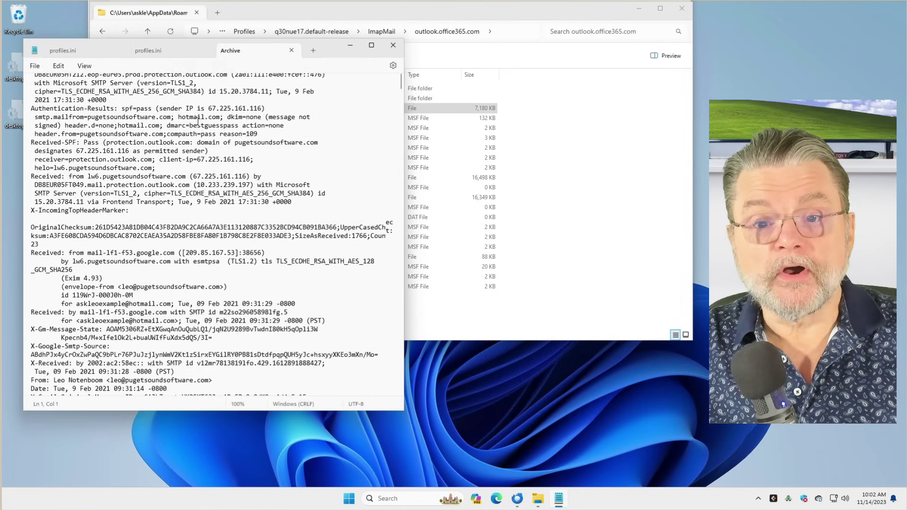
scroll(198, 123, down, 15)
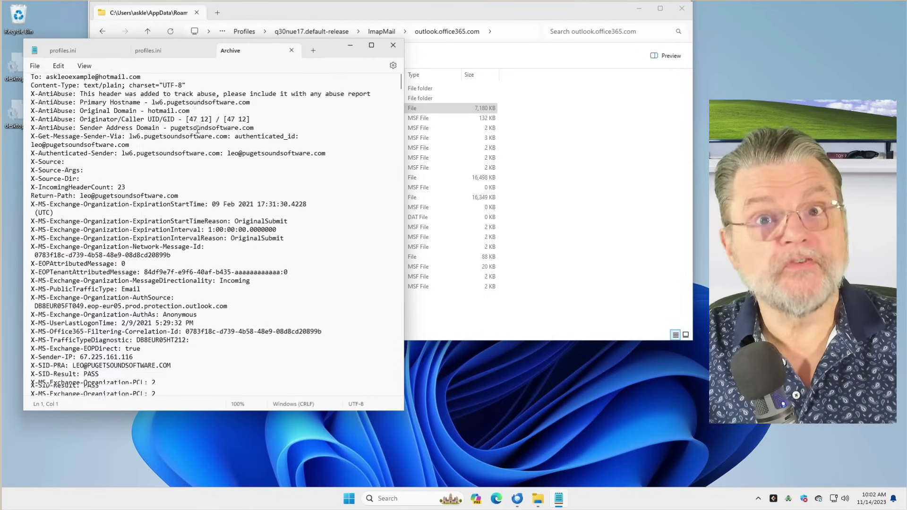
scroll(197, 133, down, 20)
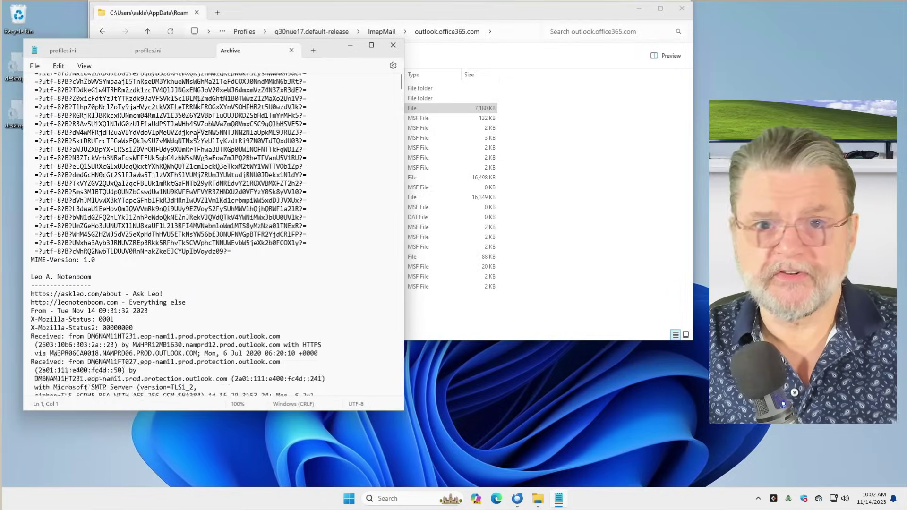
scroll(199, 134, down, 13)
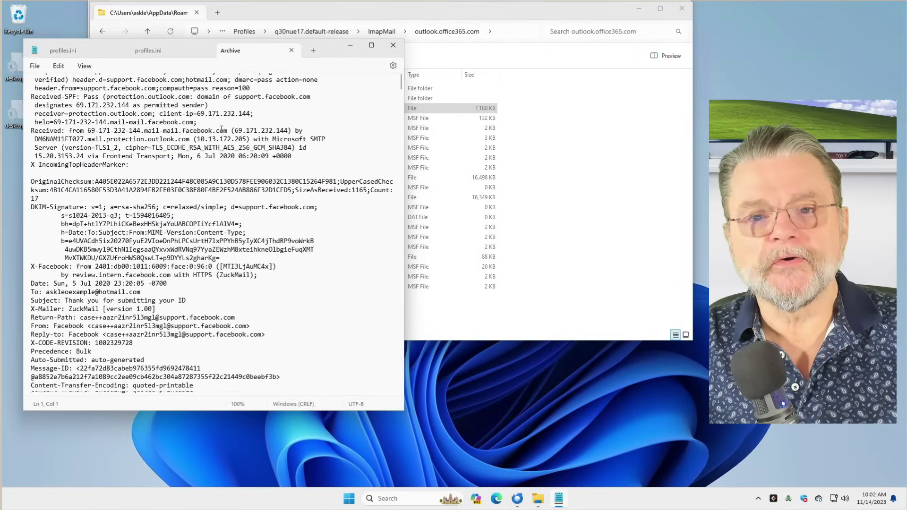
scroll(179, 130, down, 7)
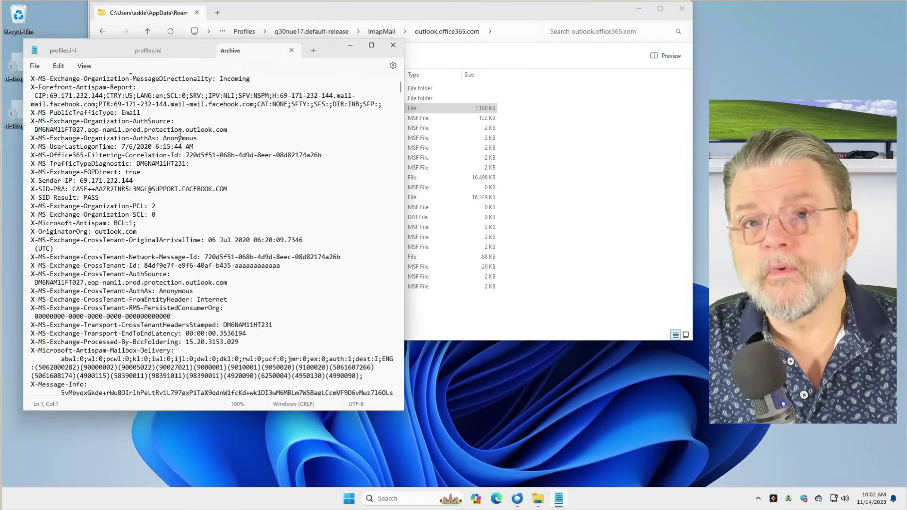
scroll(180, 134, down, 13)
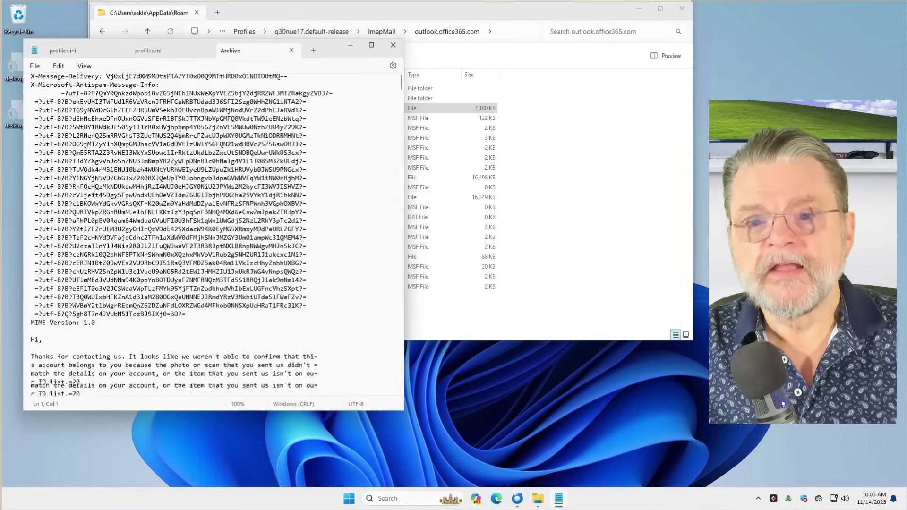
scroll(179, 134, down, 9)
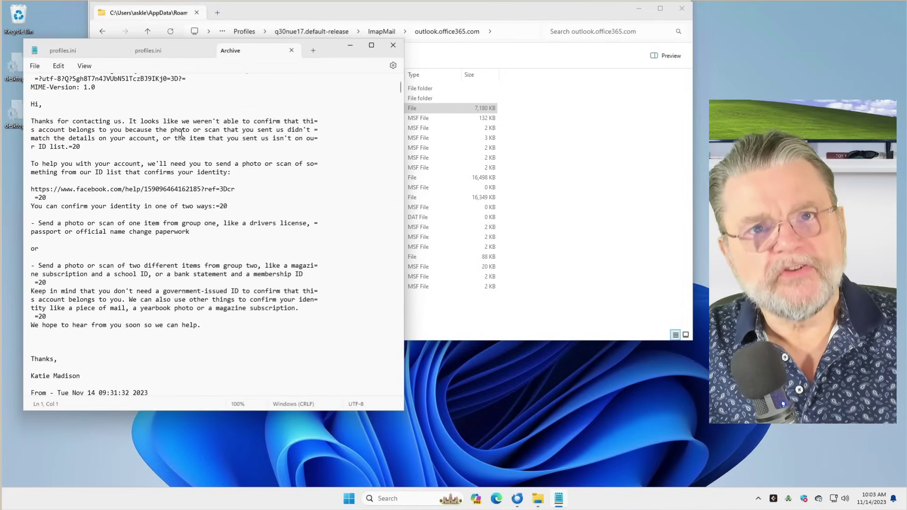
scroll(181, 133, down, 7)
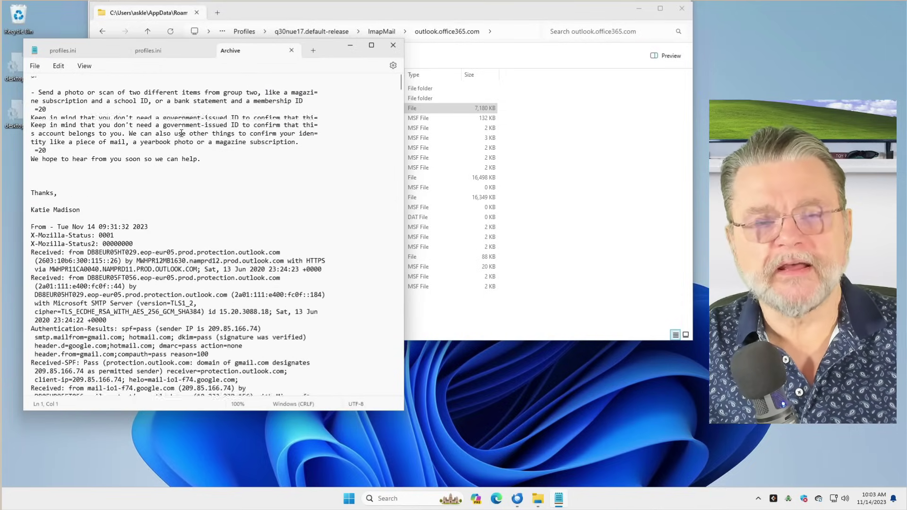
scroll(182, 133, down, 7)
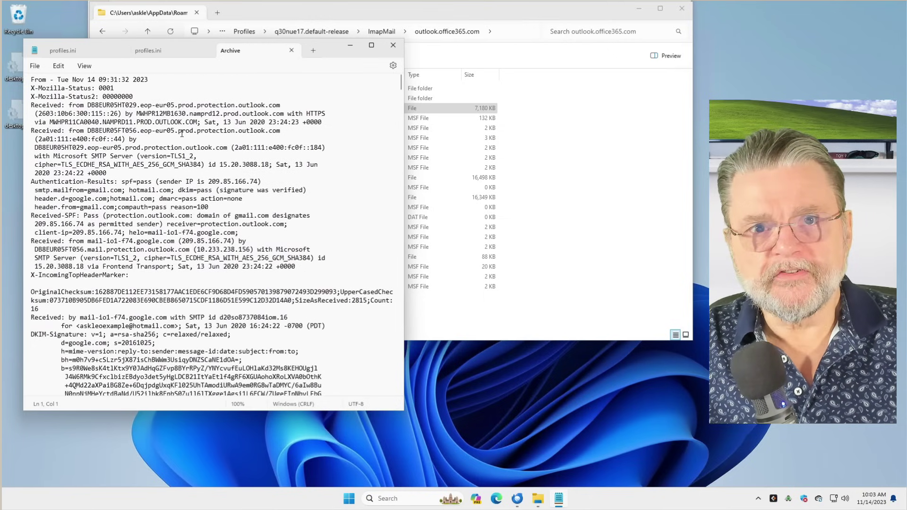
scroll(182, 133, down, 6)
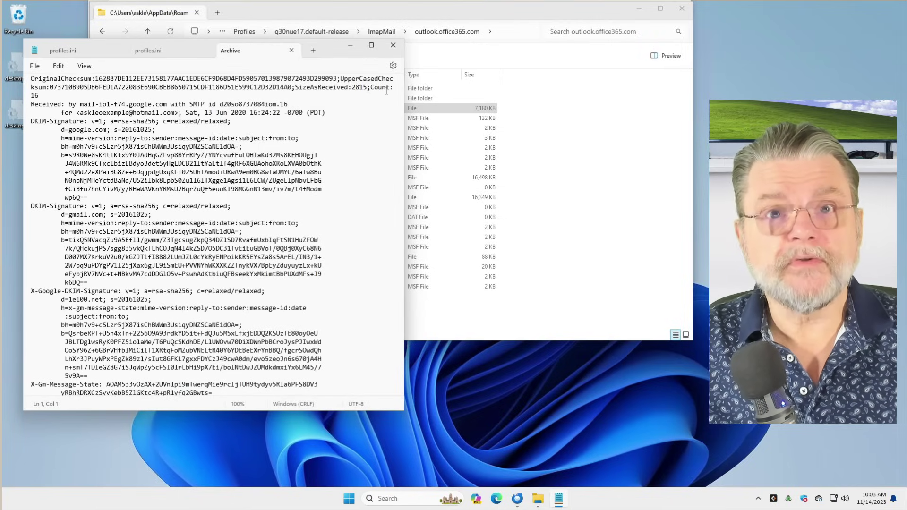
Close the Archive tab in Notepad and minimize Notepad
click(291, 51)
click(350, 45)
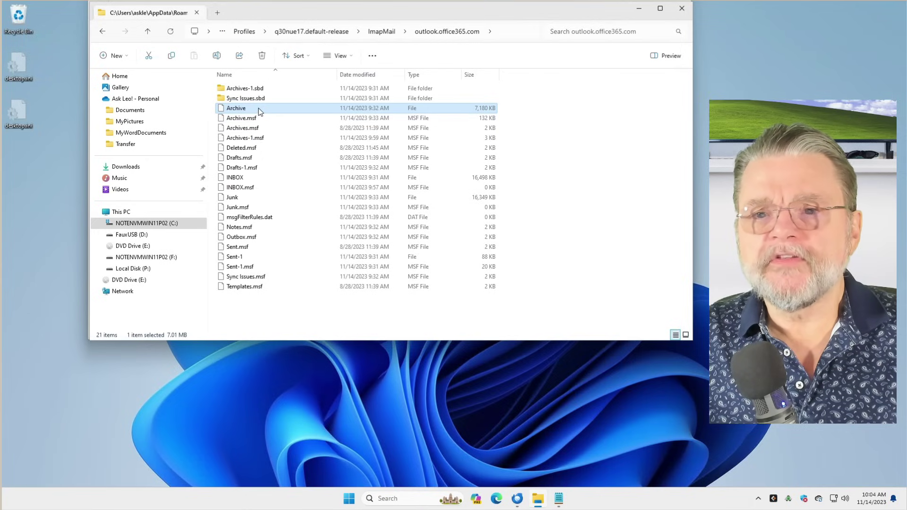
Check the INBOX file's size, then minimize File Explorer to return to Thunderbird
click(236, 179)
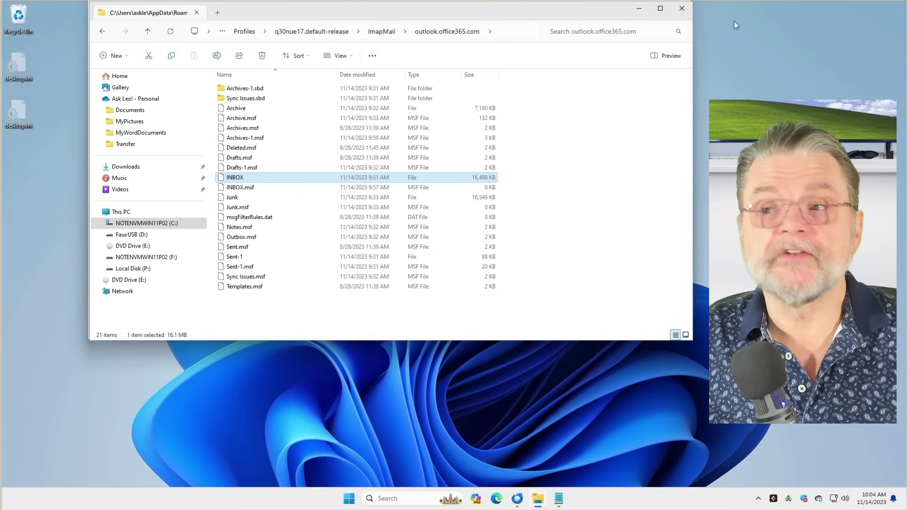
click(638, 11)
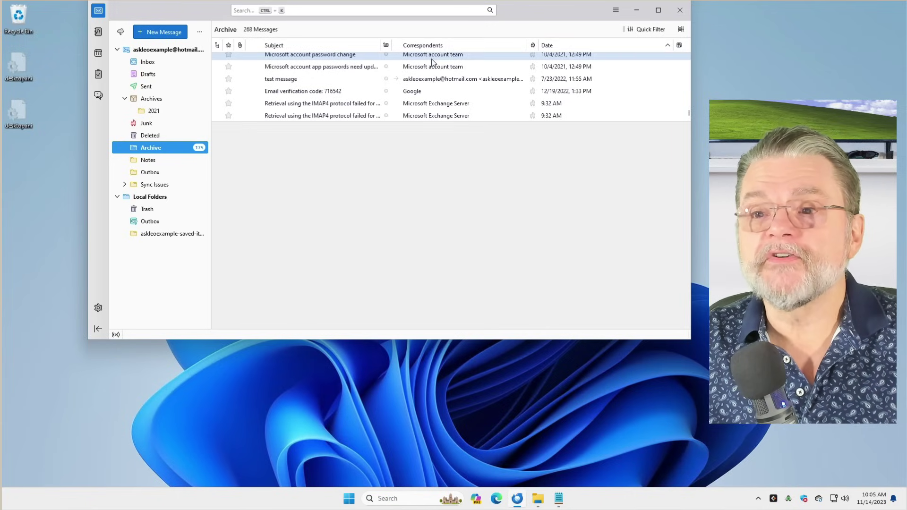
Sort the Archive messages by correspondent and scroll through the reordered list
click(466, 47)
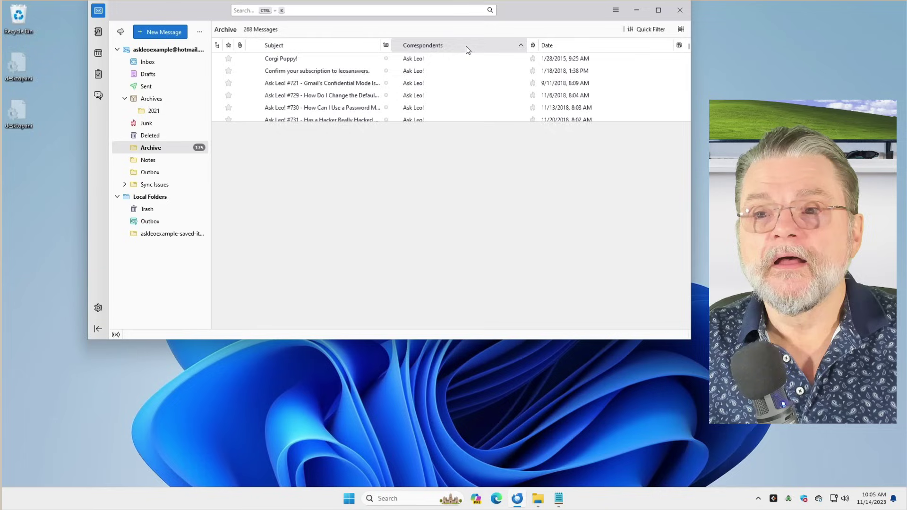
scroll(471, 78, down, 15)
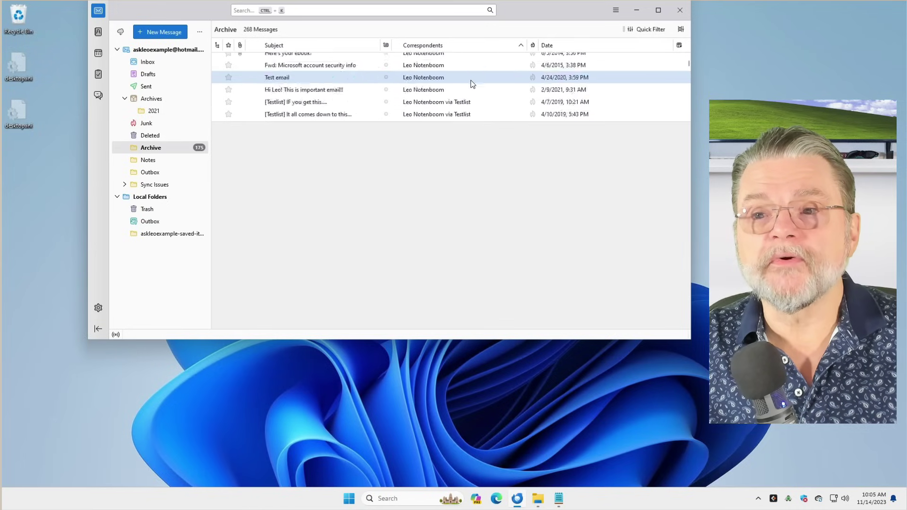
scroll(472, 85, down, 20)
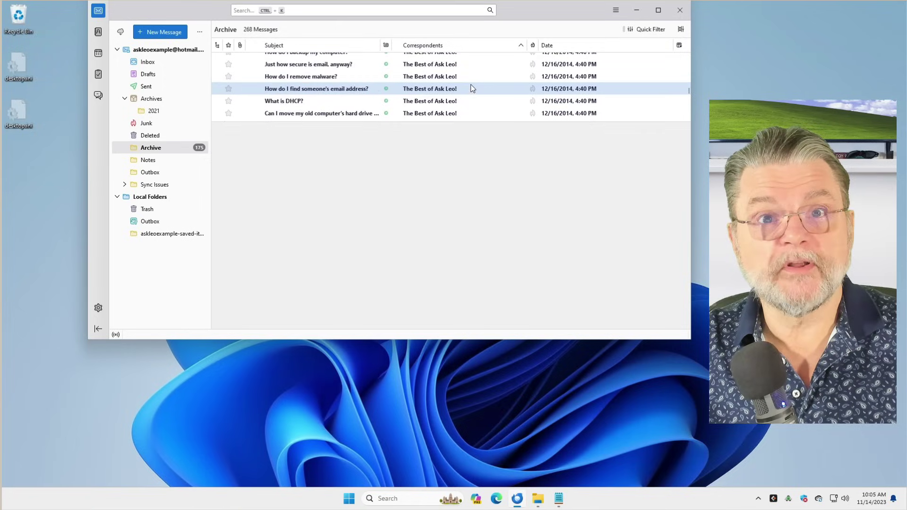
scroll(470, 85, down, 15)
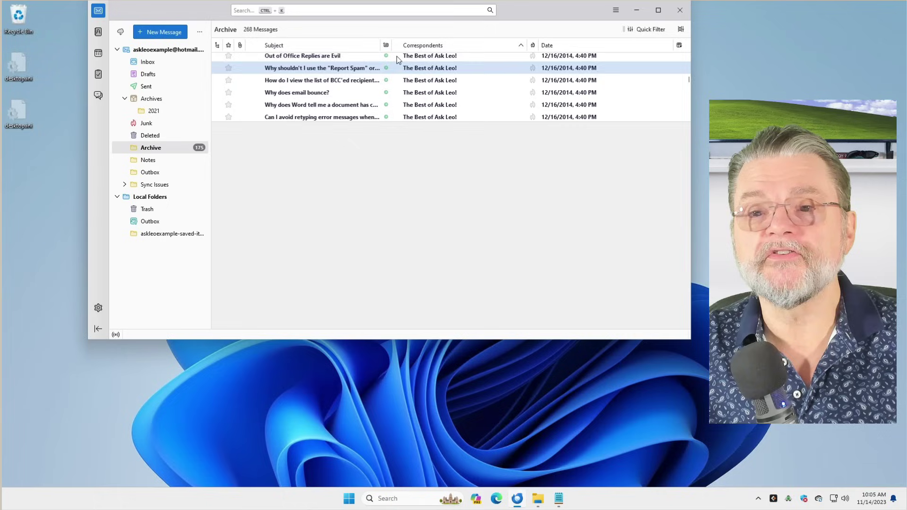
Sort by subject, then by date in descending order so the newest messages are on top
click(323, 46)
scroll(318, 78, up, 3)
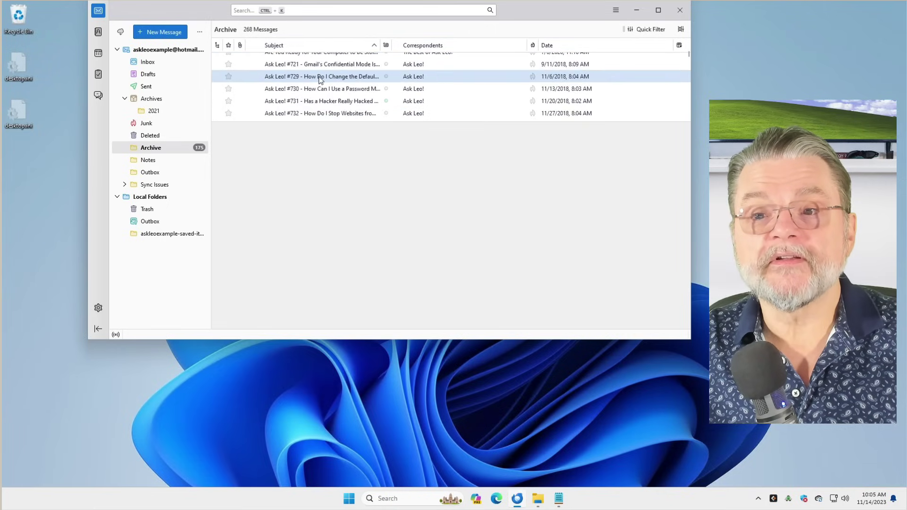
scroll(320, 80, down, 10)
click(567, 46)
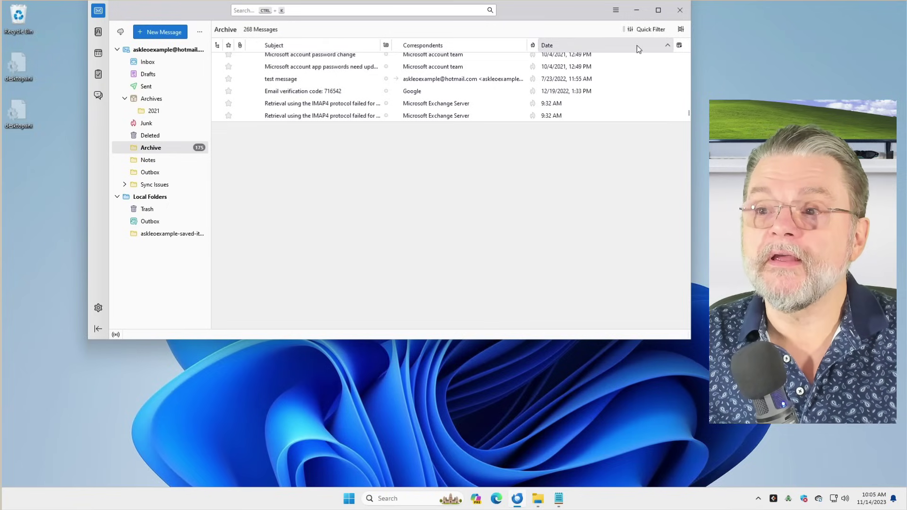
click(601, 44)
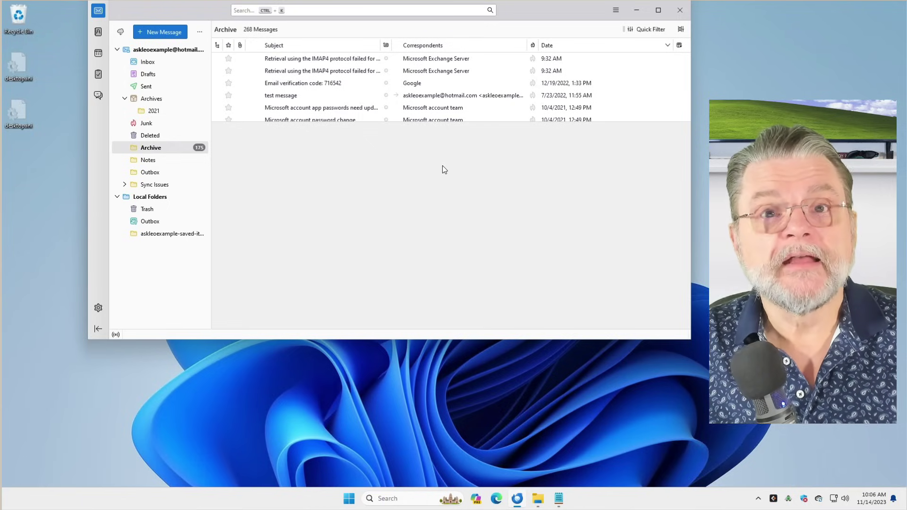
Select the second retrieval-failure and test messages with the first, then range-select the first five messages
click(348, 60)
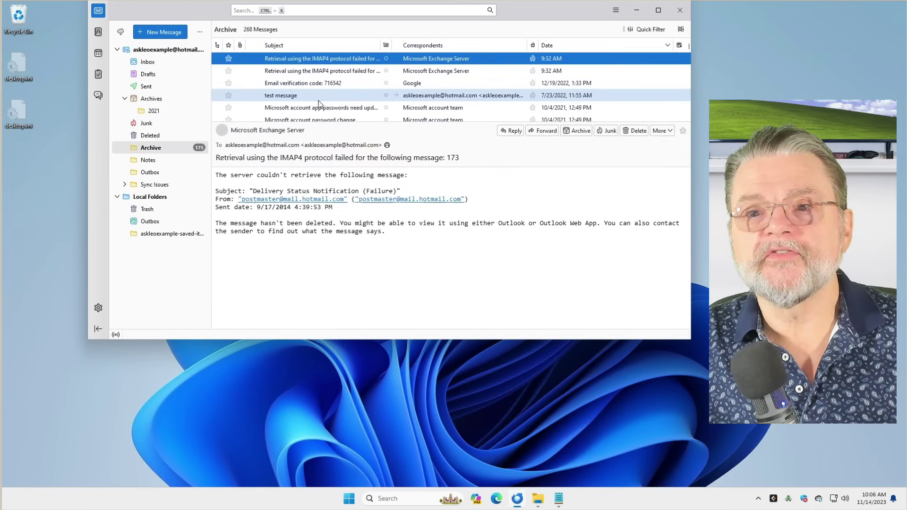
shift+click(321, 71)
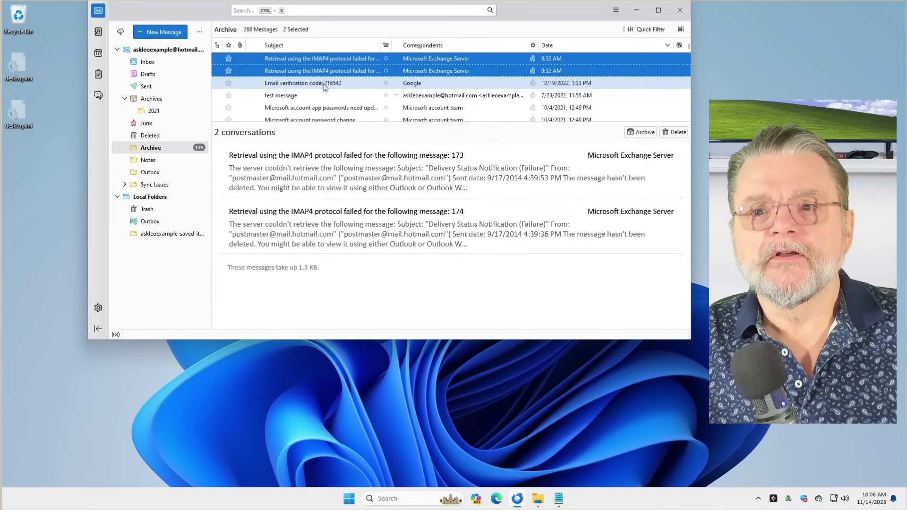
ctrl+click(340, 96)
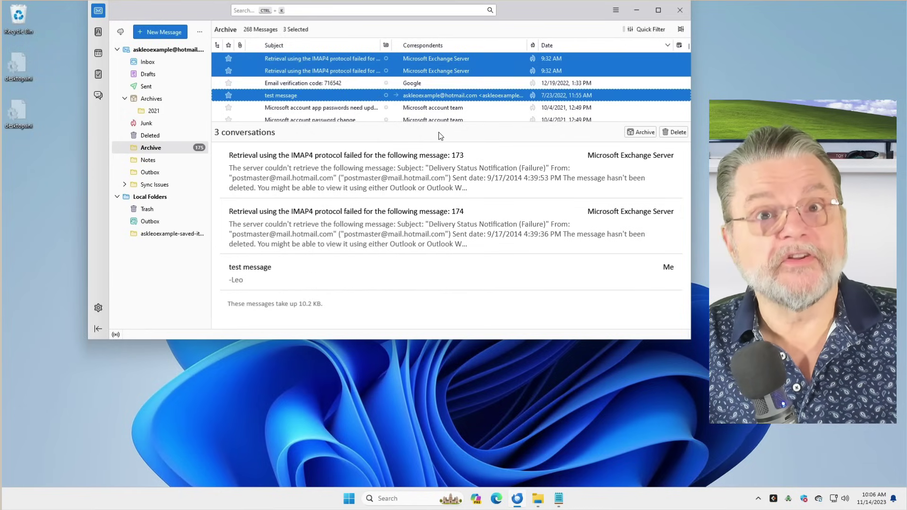
click(334, 58)
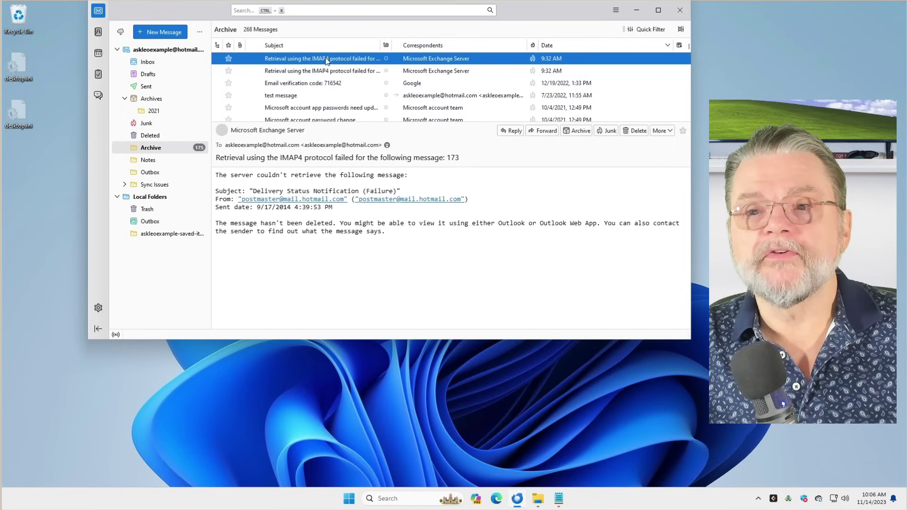
shift+click(300, 108)
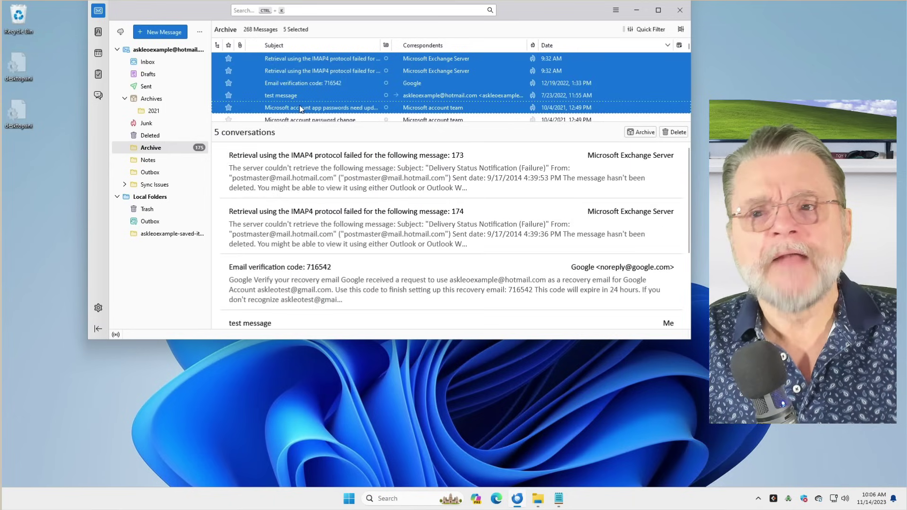
Browse Move To for the five messages without moving them, then select only message 174
right_click(294, 75)
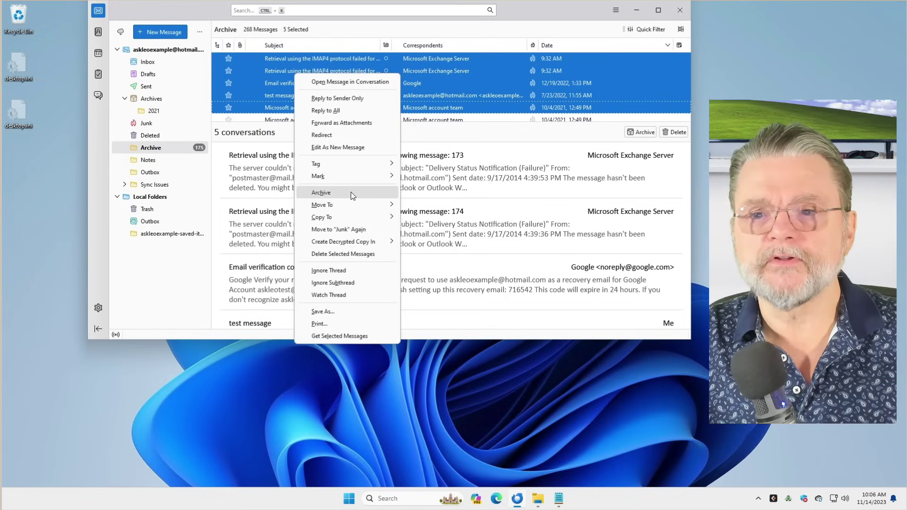
mouse_move(353, 208)
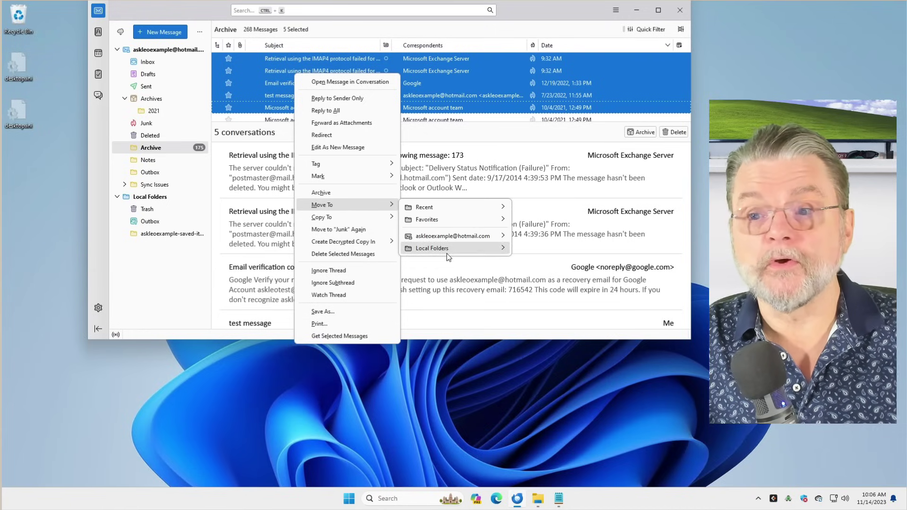
mouse_move(447, 254)
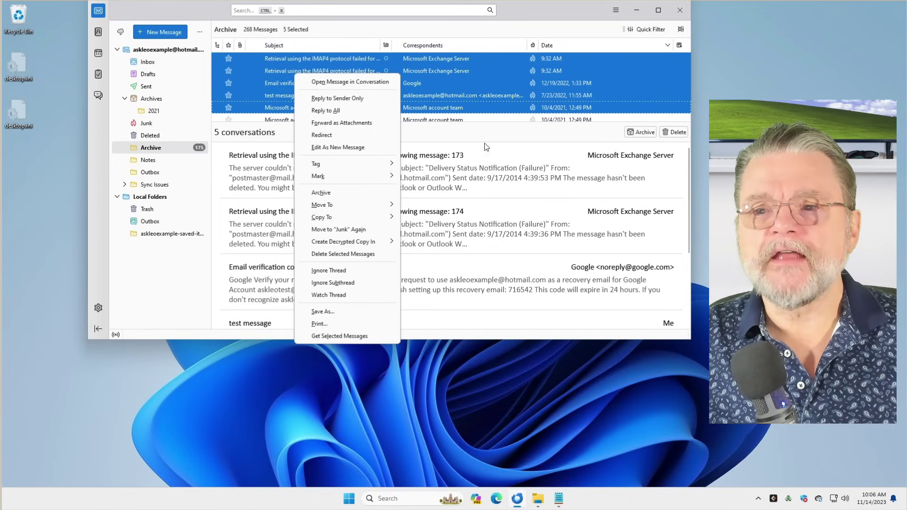
click(535, 8)
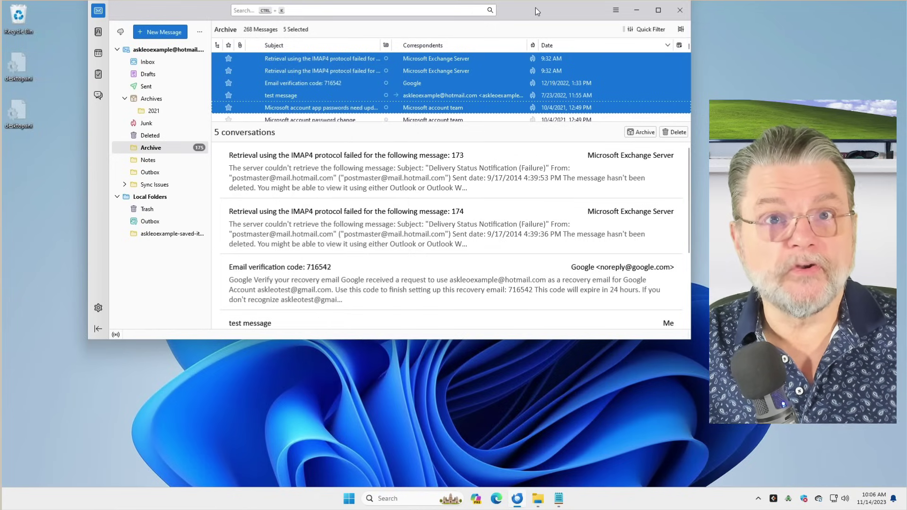
key(Up)
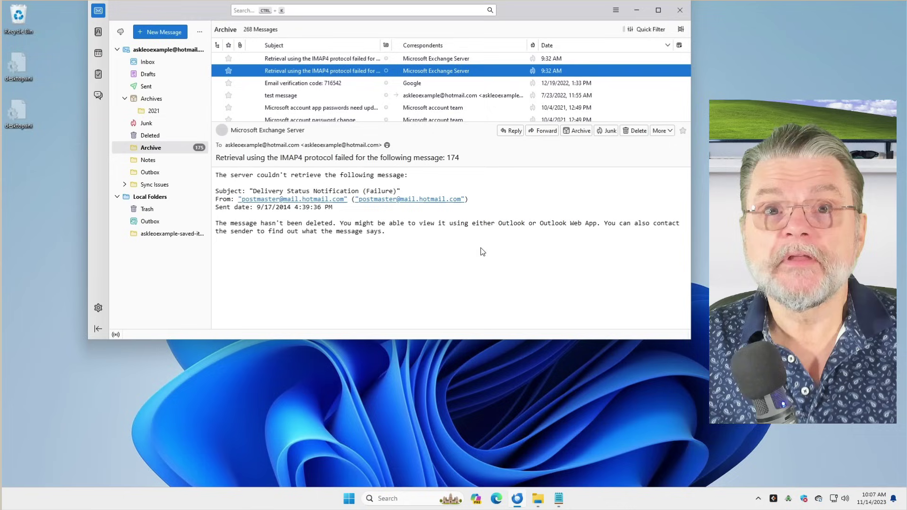
Quick-filter the Archive folder on the text 'microsoft'
click(647, 30)
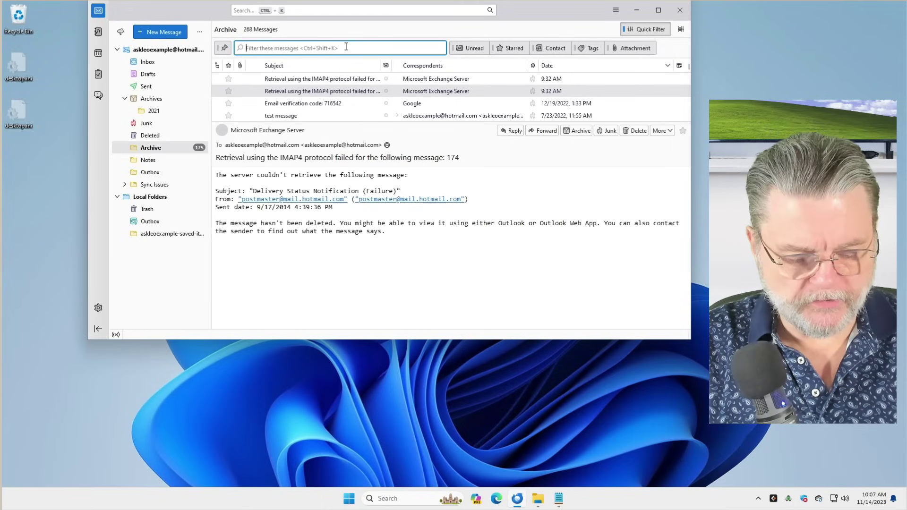
text(mivro)
key(BackSpace)
key(BackSpace)
key(BackSpace)
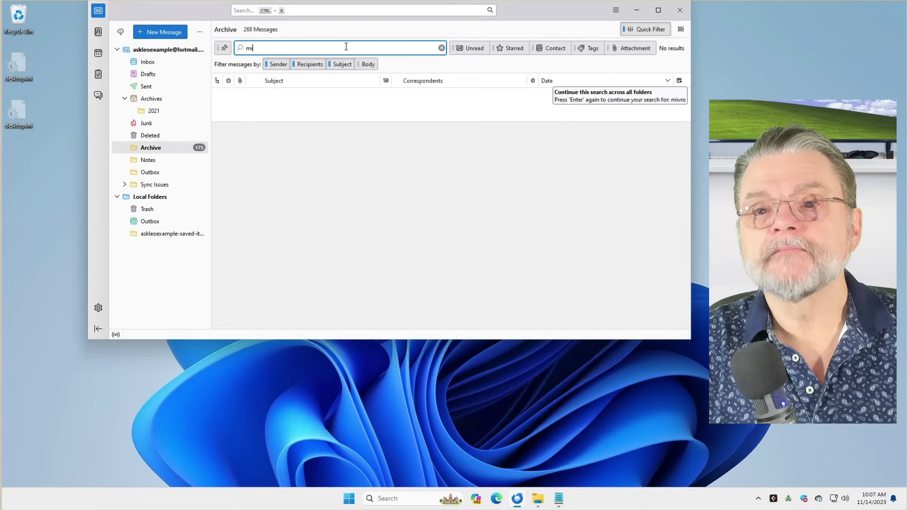
text(crosoft)
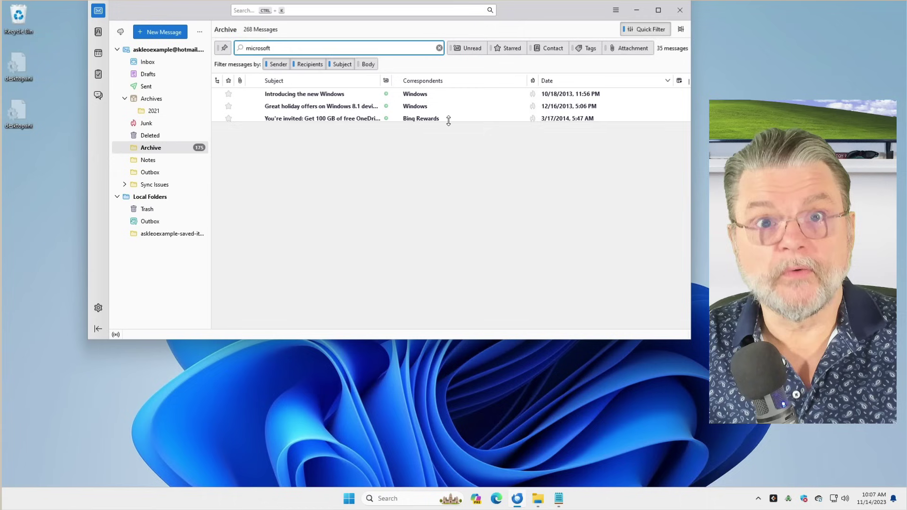
Enlarge the message list and match only Subject and Body, dropping Sender and Recipients
drag(448, 120, 442, 260)
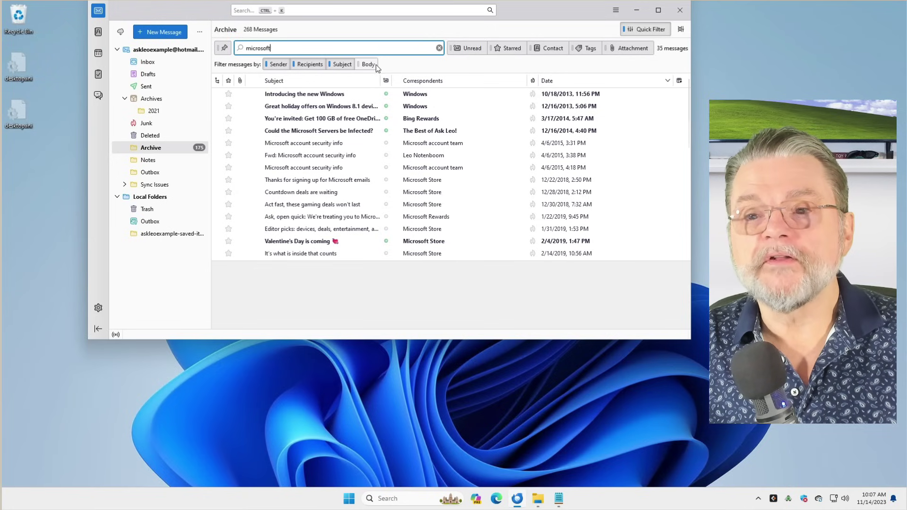
click(307, 65)
click(277, 64)
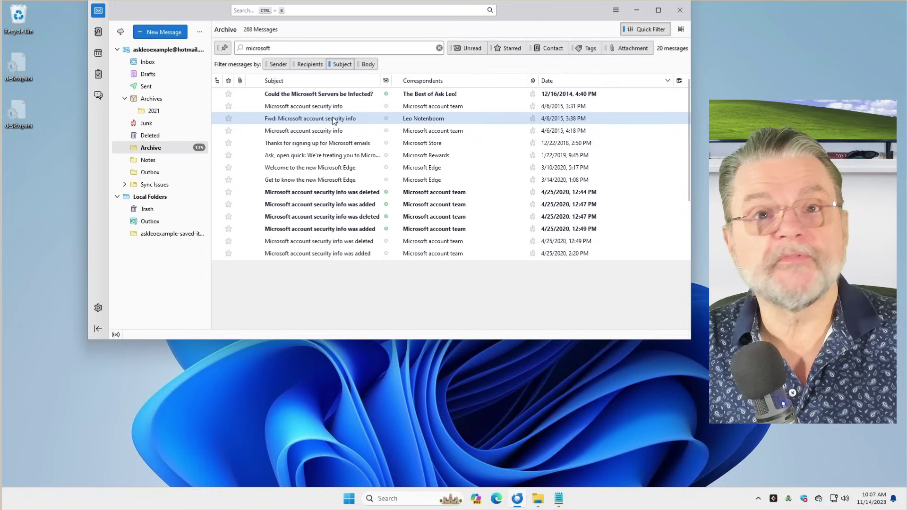
scroll(337, 134, down, 2)
scroll(359, 104, up, 2)
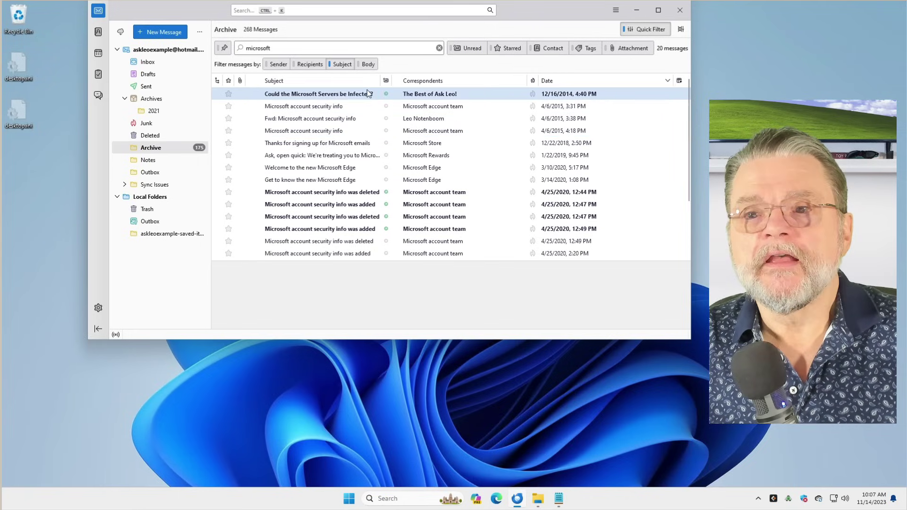
click(372, 65)
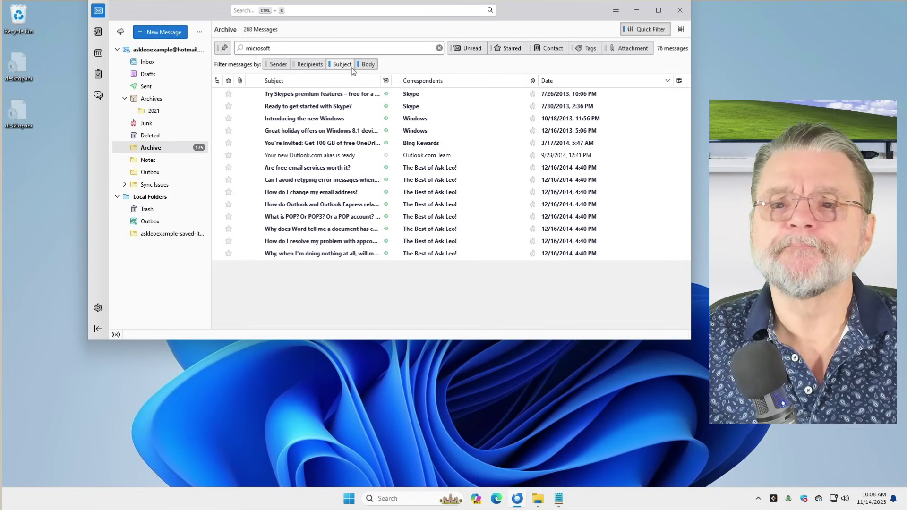
Go to the account's Inbox folder, which holds 0 messages
click(147, 62)
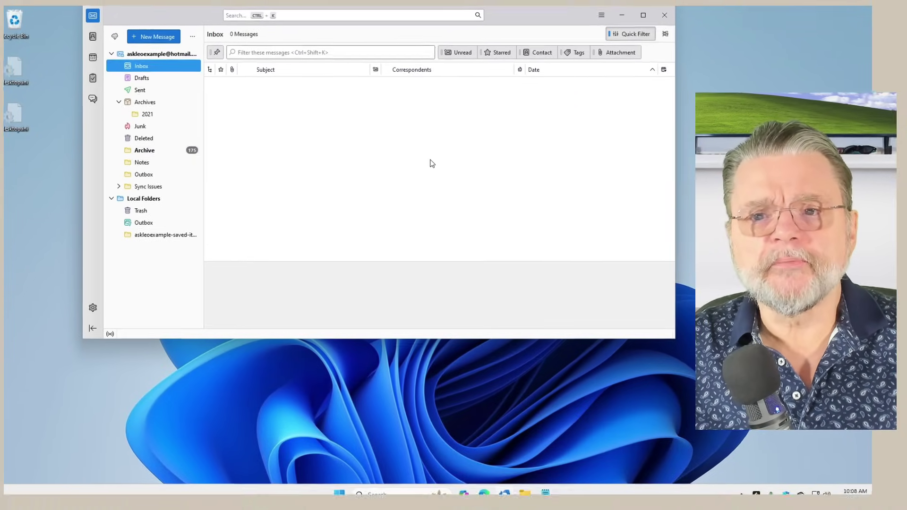